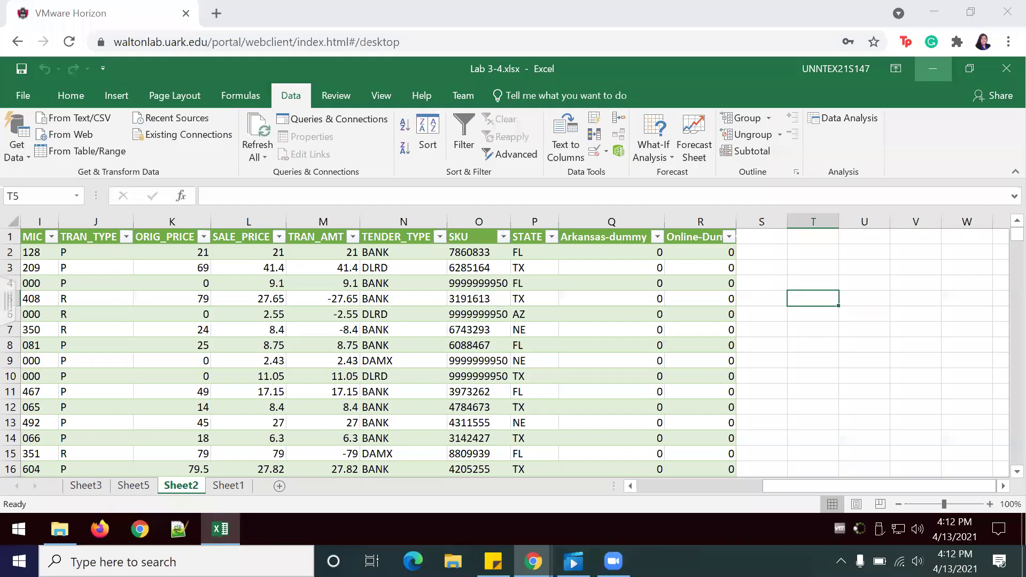
Step: Enter the header DLRD-dummy in cell S1 and widen column S to fit it
left_click(814, 115)
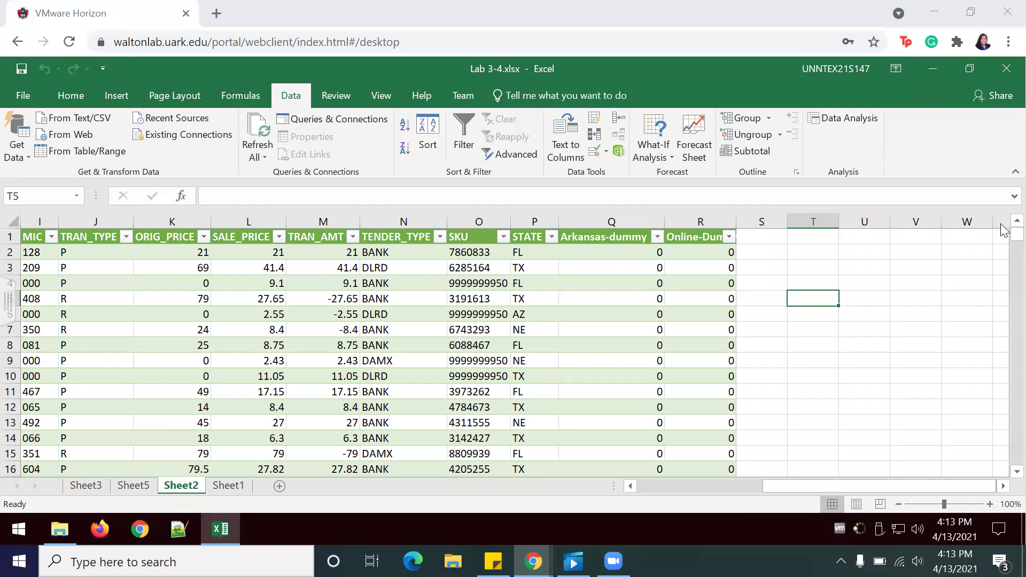
left_click(769, 239)
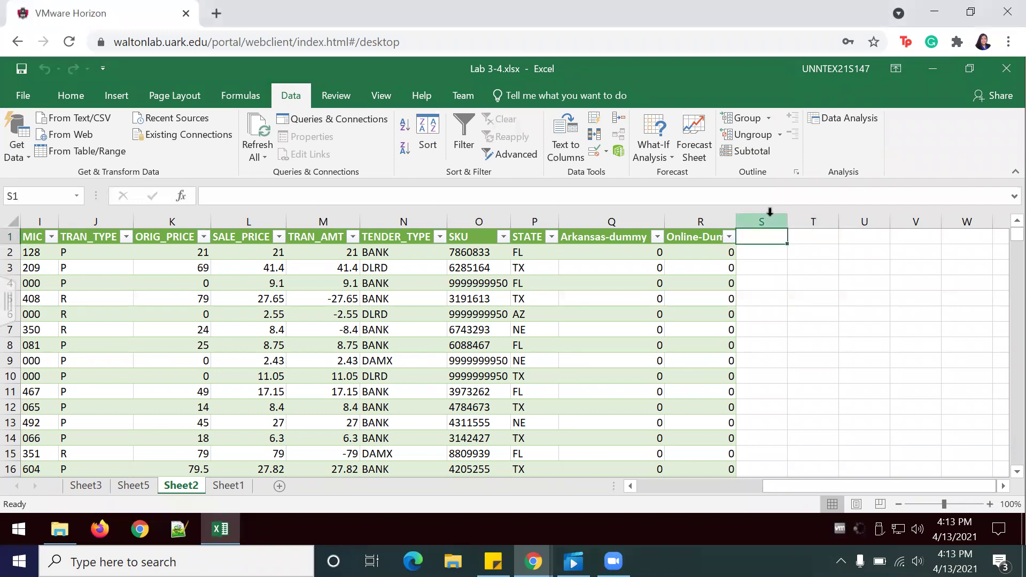
type("DLRD-D")
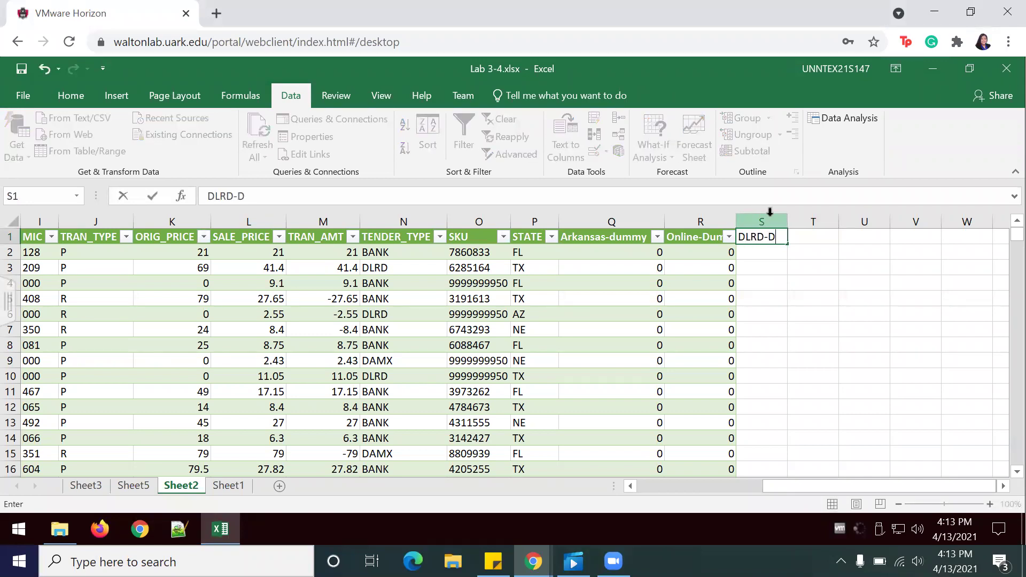
type("ummy")
key("BackSpace")
key("BackSpace")
key("BackSpace")
type("ummy")
key("BackSpace")
key("BackSpace")
key("BackSpace")
key("BackSpace")
type("ummy")
left_click(813, 313)
left_click_drag(792, 221, 818, 223)
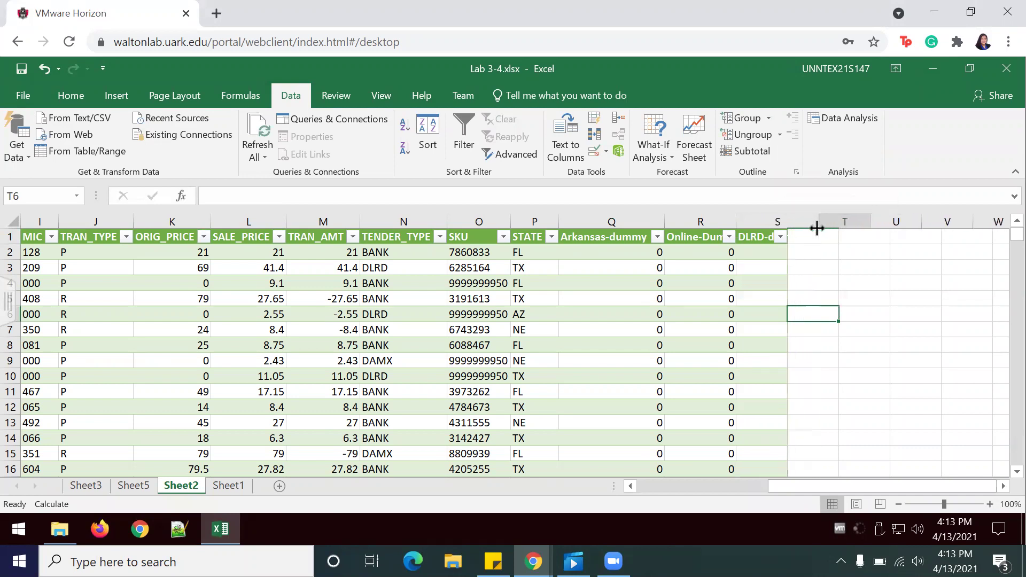
Step: Write an IF formula in cell S2 that returns 1 when TENDER_TYPE equals "DLRD" and 0 otherwise
left_click(777, 264)
left_click(774, 251)
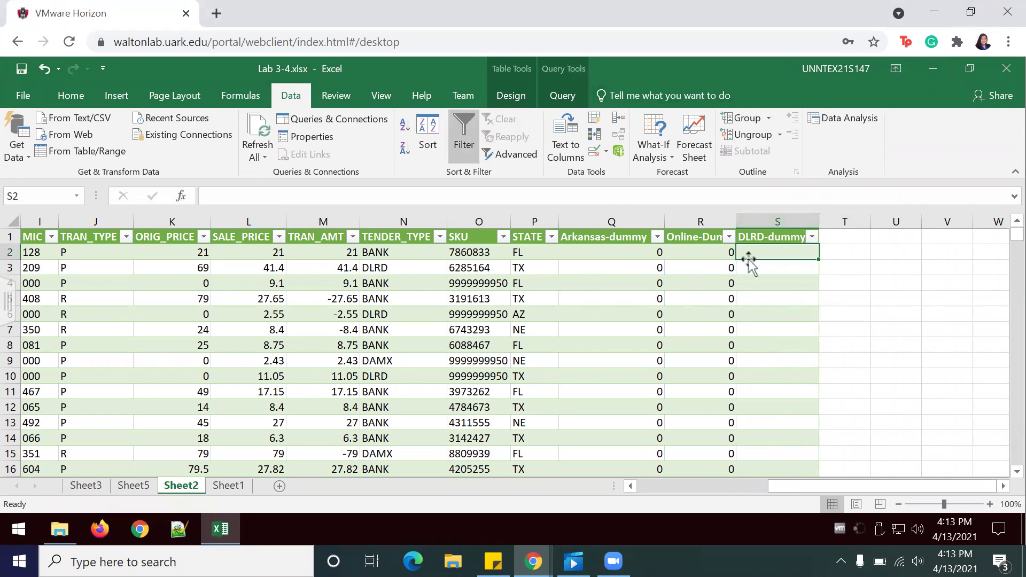
type("=If")
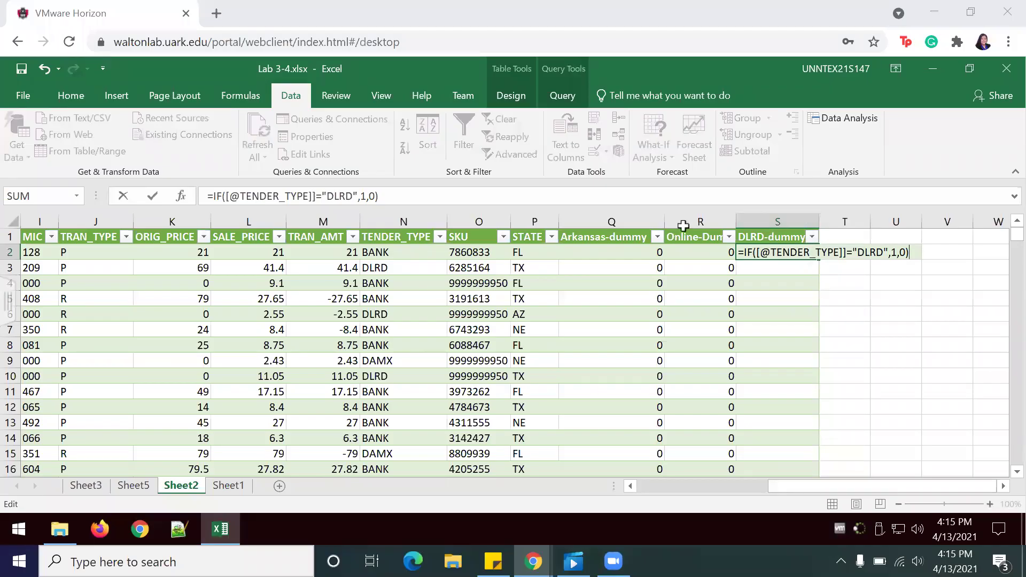
Step: Examine the column reference, the "DLRD" criterion and the true and false values in the S2 formula
left_click_drag(378, 196, 208, 203)
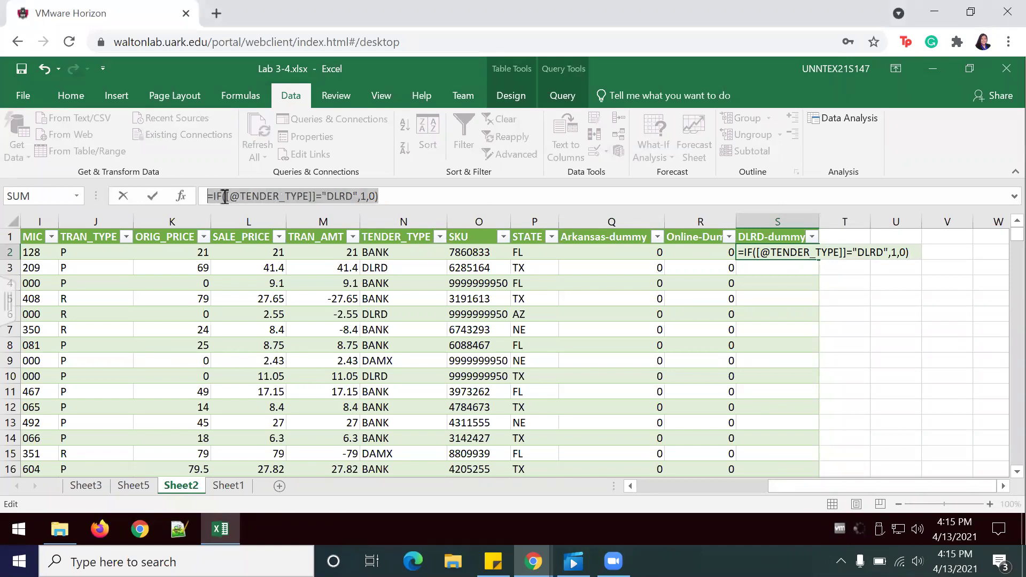
left_click(244, 199)
double_click(242, 198)
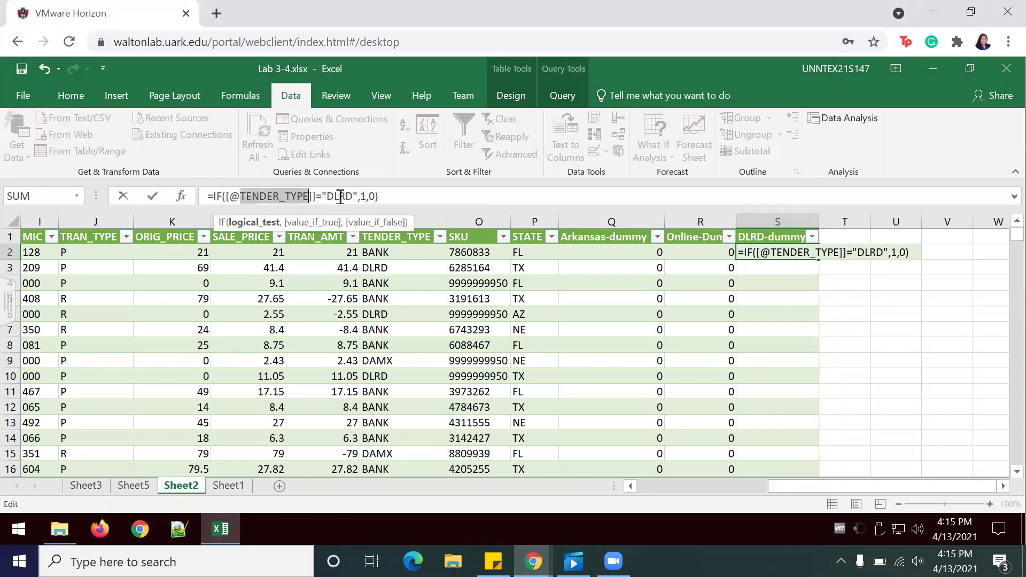
left_click_drag(353, 197, 323, 203)
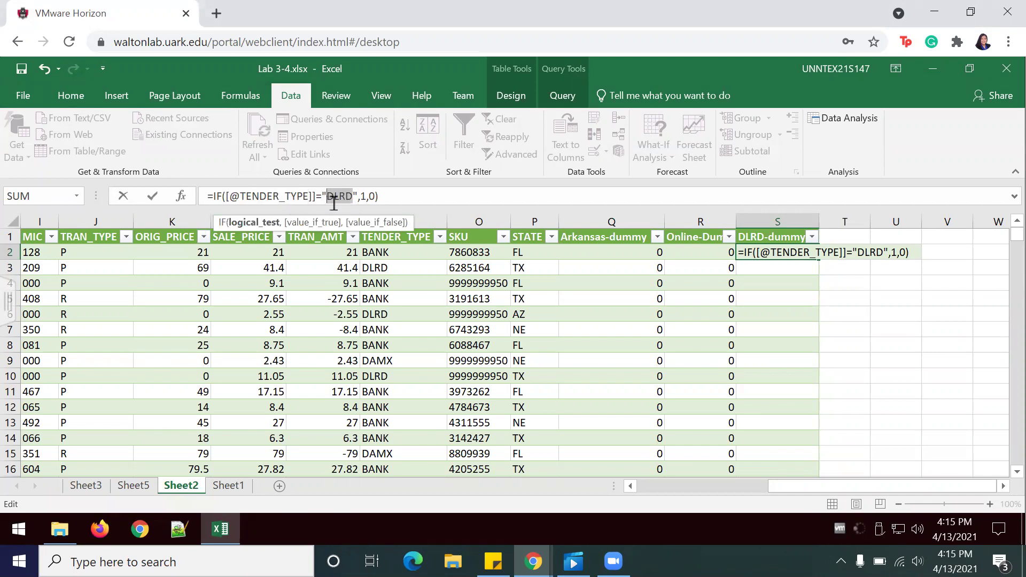
left_click(361, 200)
left_click_drag(365, 199, 371, 202)
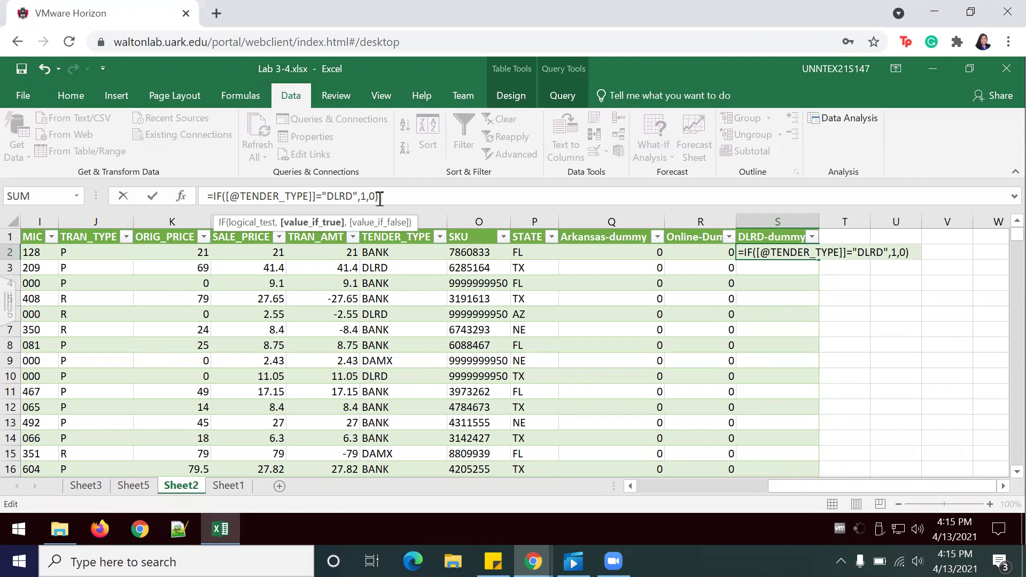
left_click(380, 198)
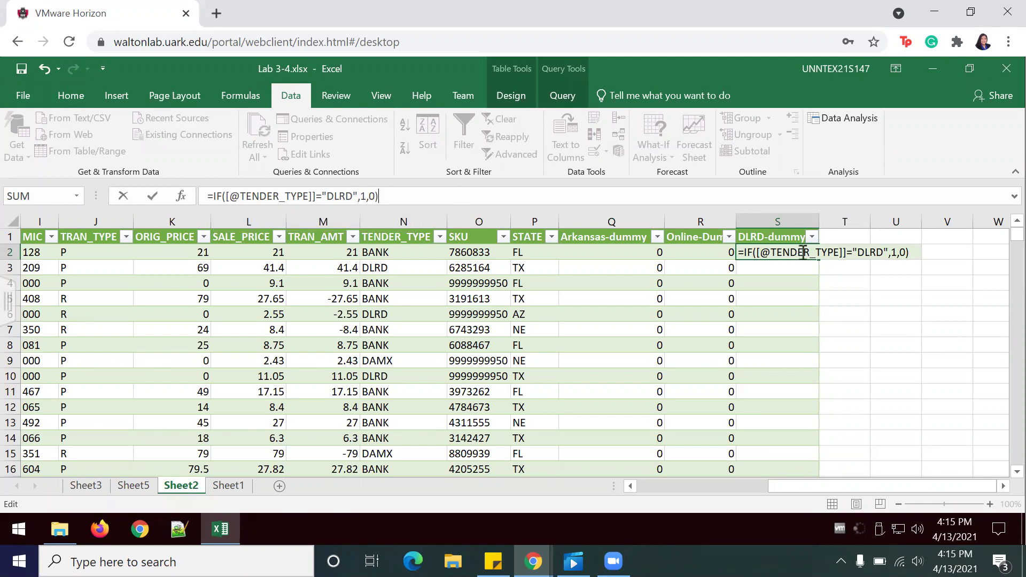
Step: Correct the S2 formula to =IF([@[TENDER_TYPE]]="DLRD",1,0) and apply it to the whole DLRD-dummy column
key("Return")
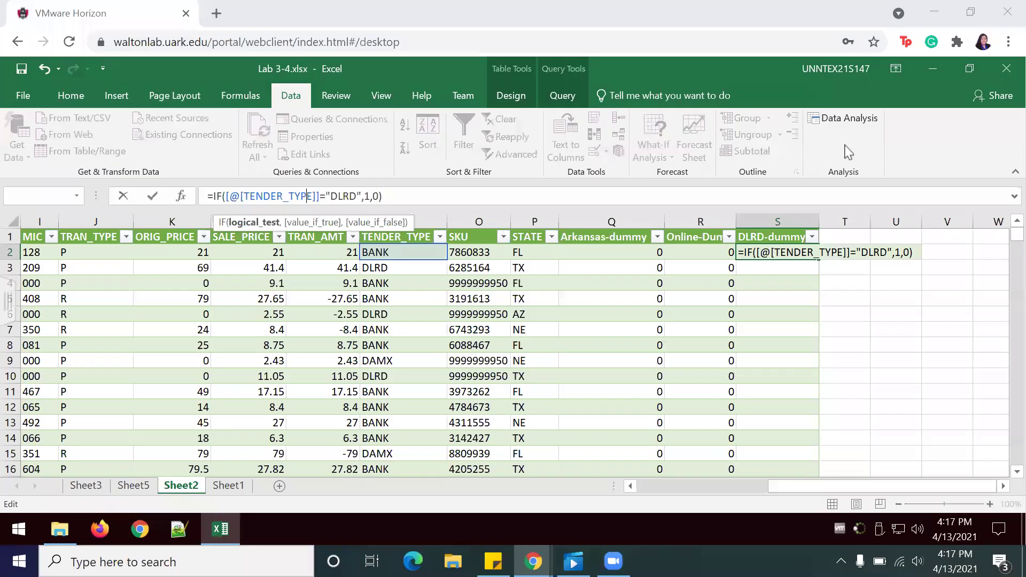
left_click(772, 252)
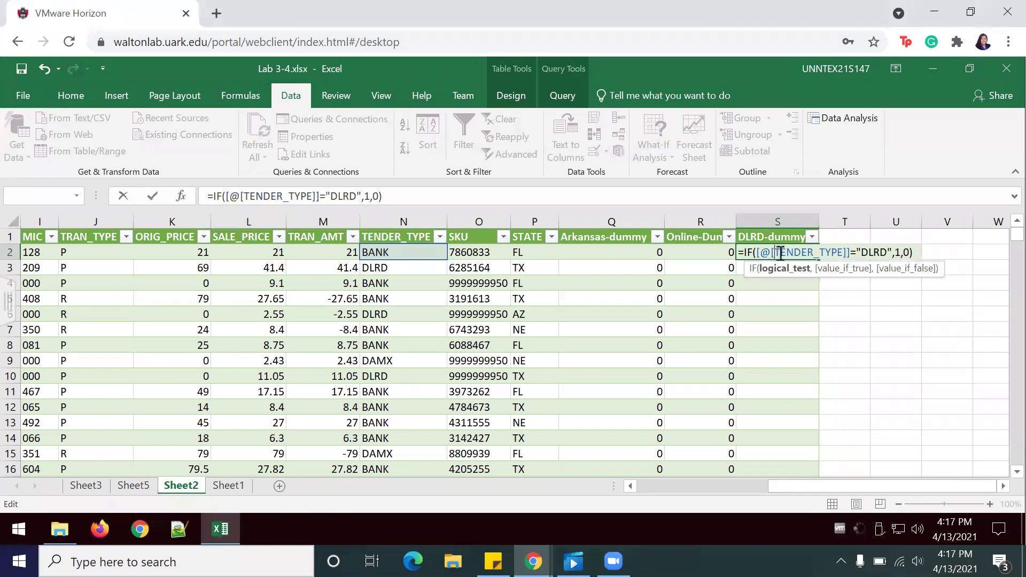
key("Return")
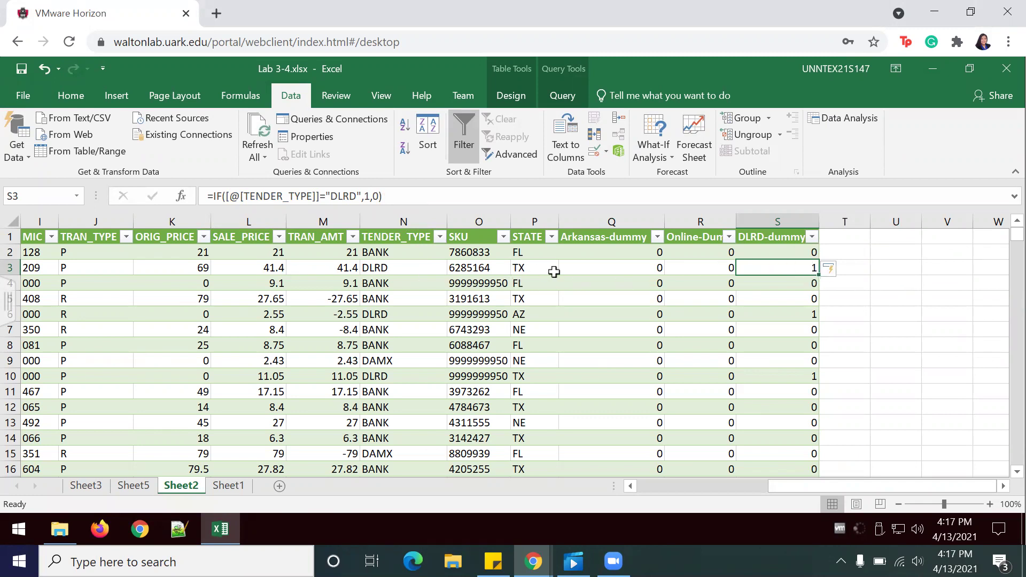
left_click(797, 316)
left_click(900, 312)
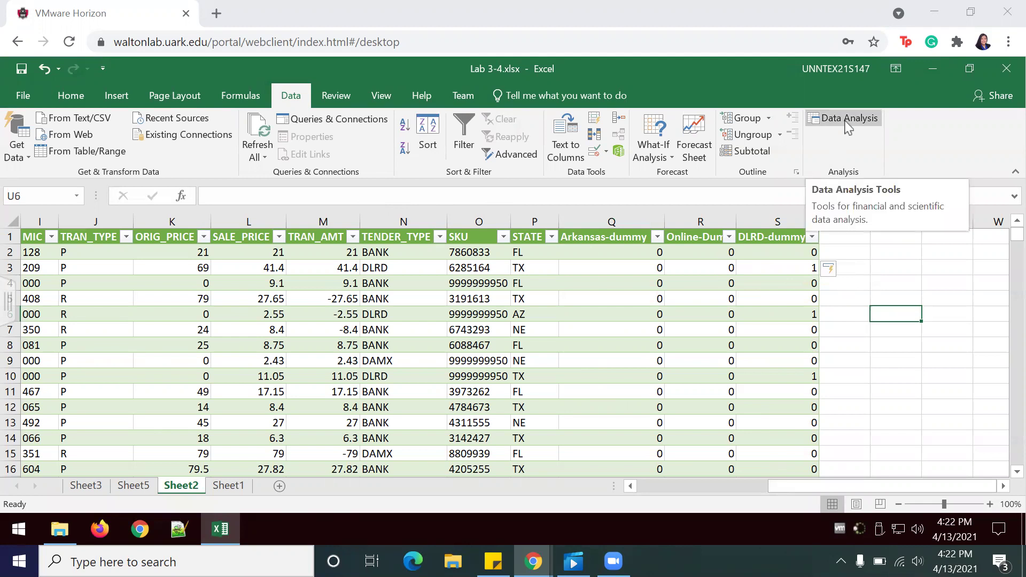
Step: Check in the program options whether the Analysis ToolPak add-in is active
left_click(23, 96)
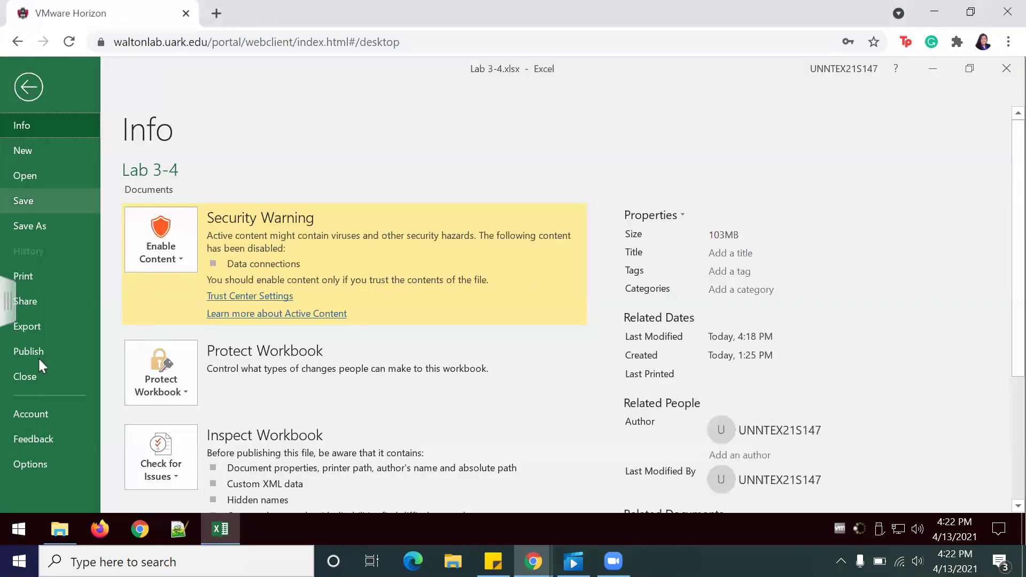
left_click(40, 461)
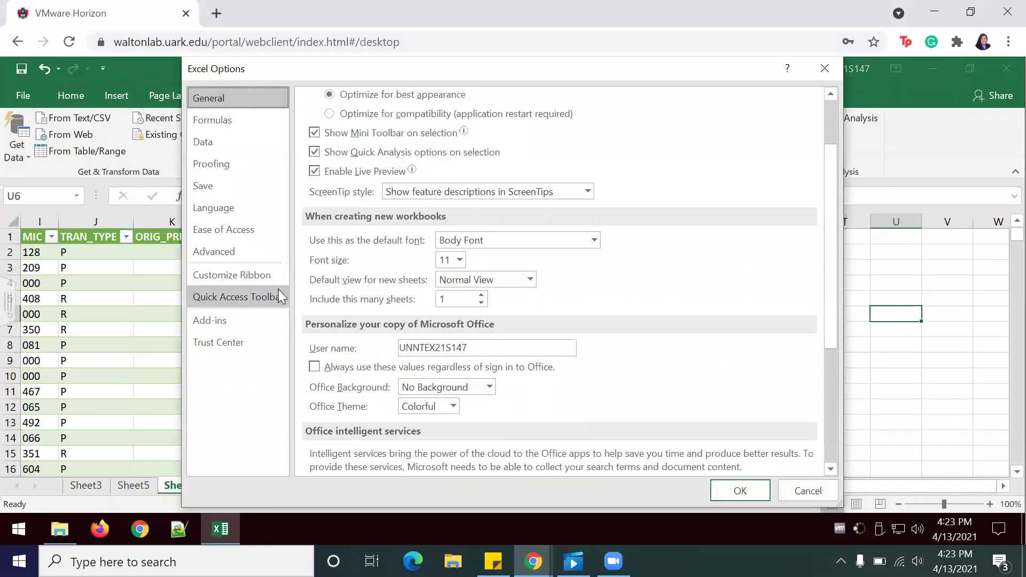
left_click(243, 326)
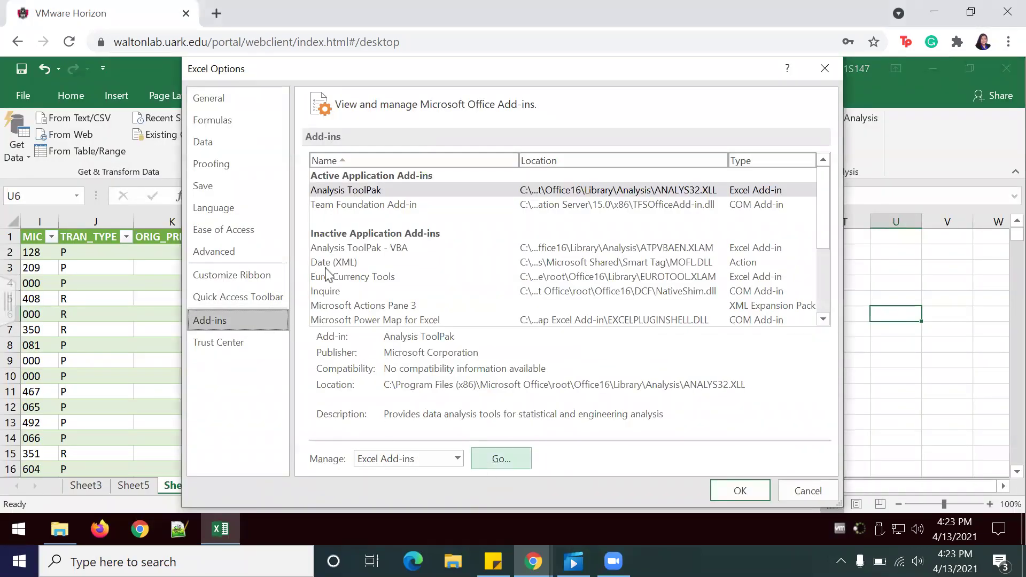
left_click(748, 487)
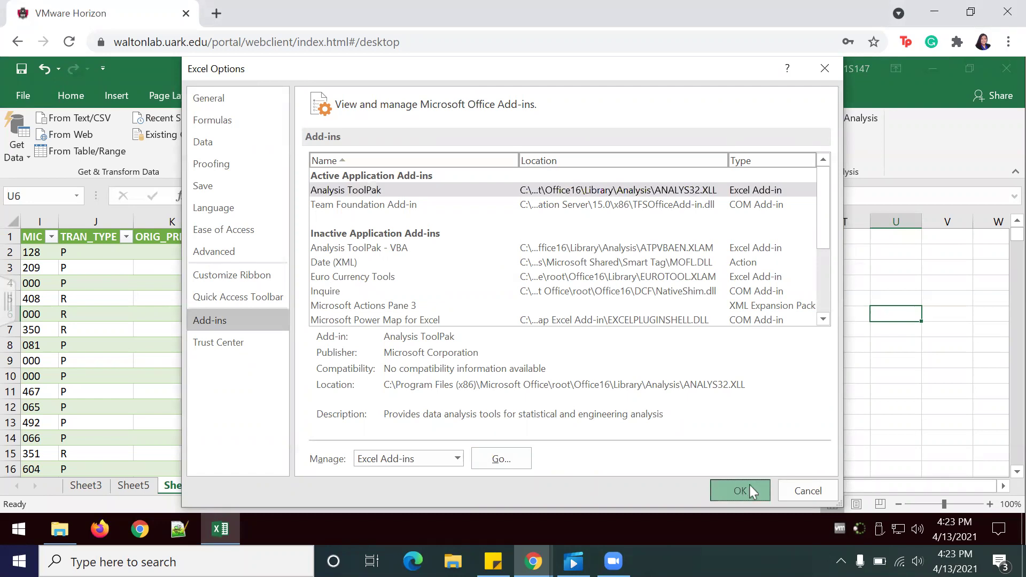
Step: Start a Regression analysis from the Data Analysis tools
left_click(843, 117)
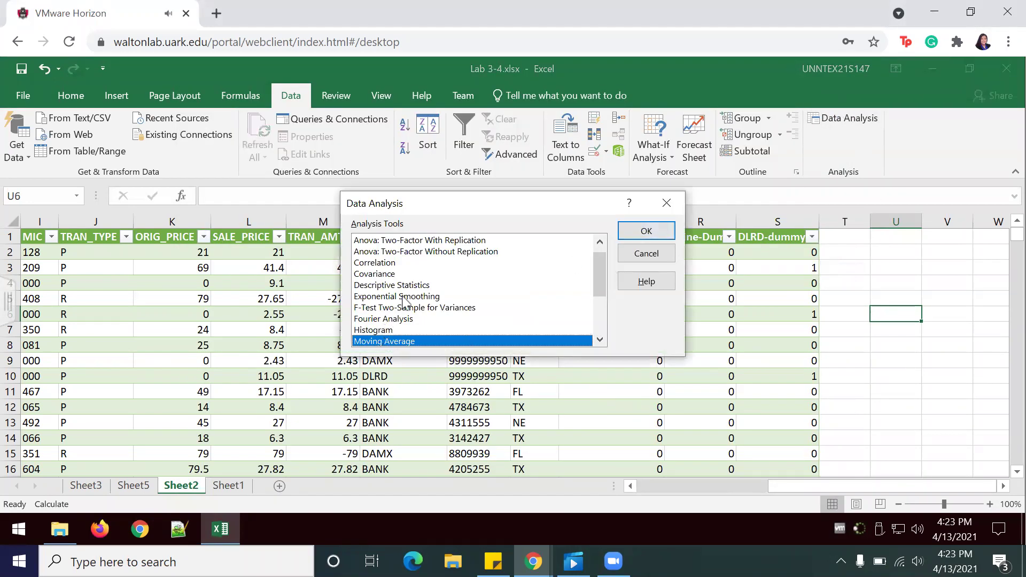
left_click(599, 241)
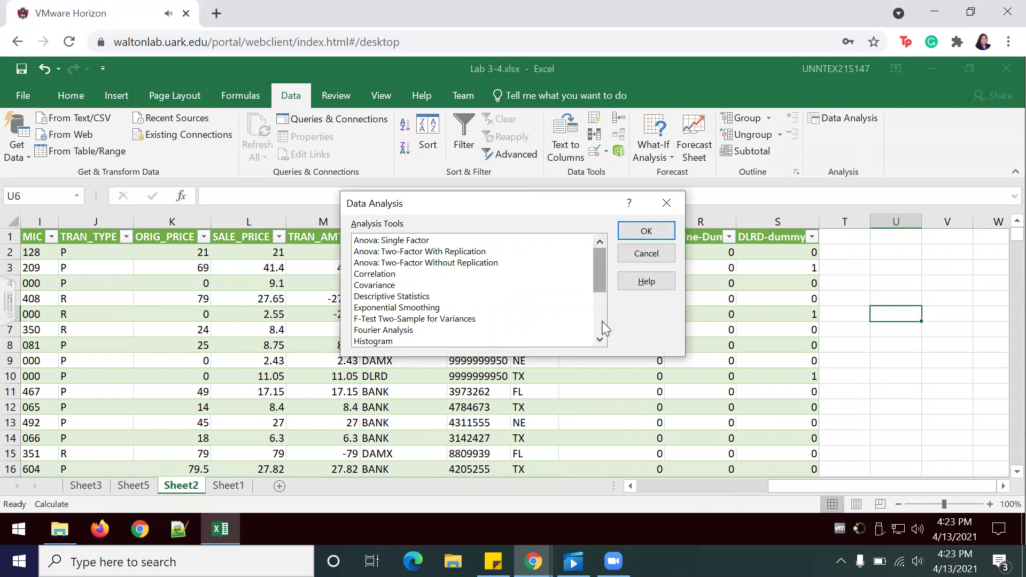
left_click(599, 339)
left_click(600, 340)
left_click(599, 340)
left_click(599, 339)
left_click(599, 340)
left_click(600, 340)
left_click(600, 340)
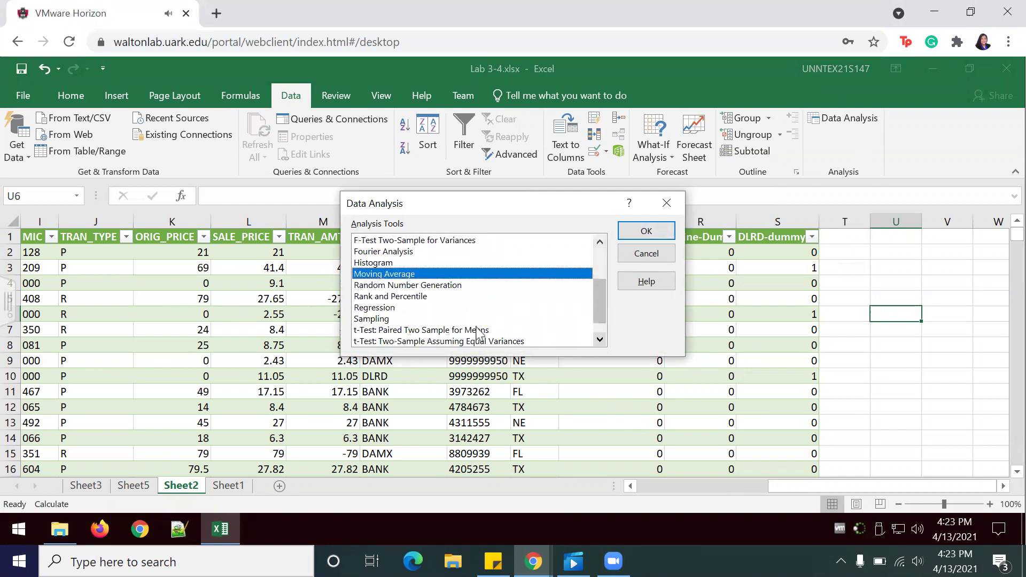
left_click(408, 308)
left_click(666, 233)
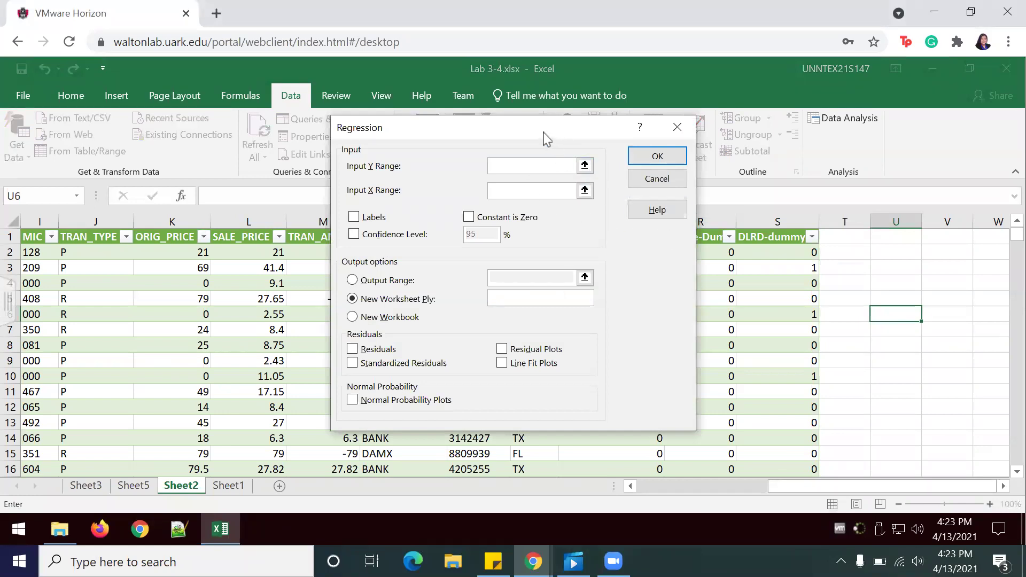
Step: Set the regression's Input Y Range to the TRAN_AMT values, $M$2:$M$978660
left_click_drag(529, 121, 748, 115)
left_click(323, 255)
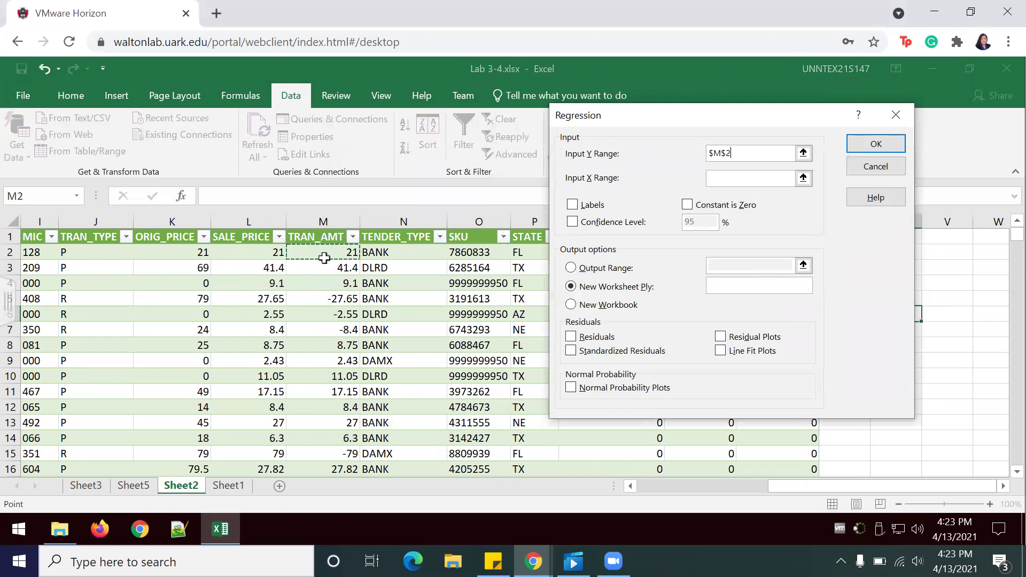
left_click(803, 153)
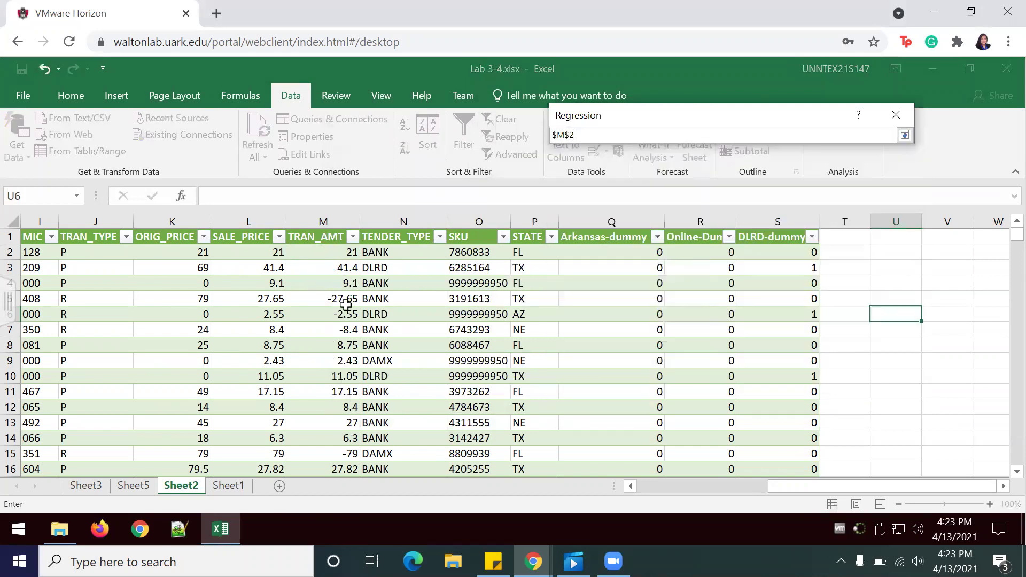
left_click(331, 252)
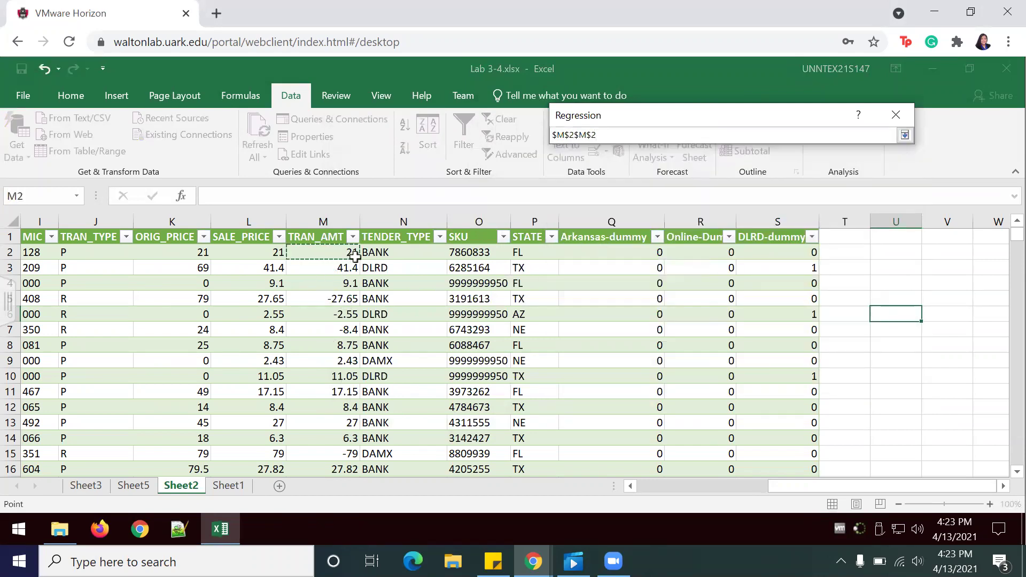
left_click_drag(354, 257, 366, 338)
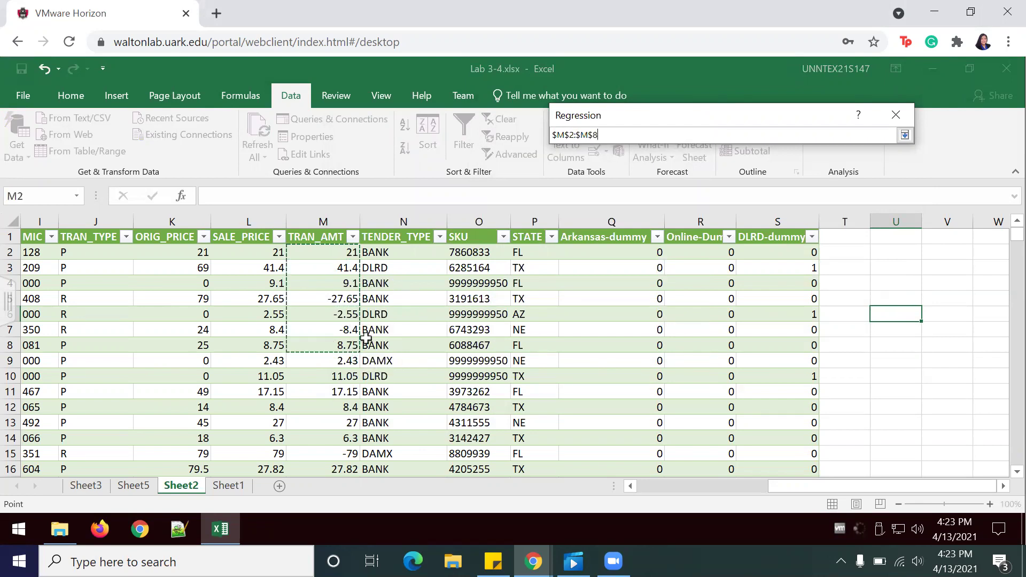
key("shift+Down")
key("ctrl+shift+Down")
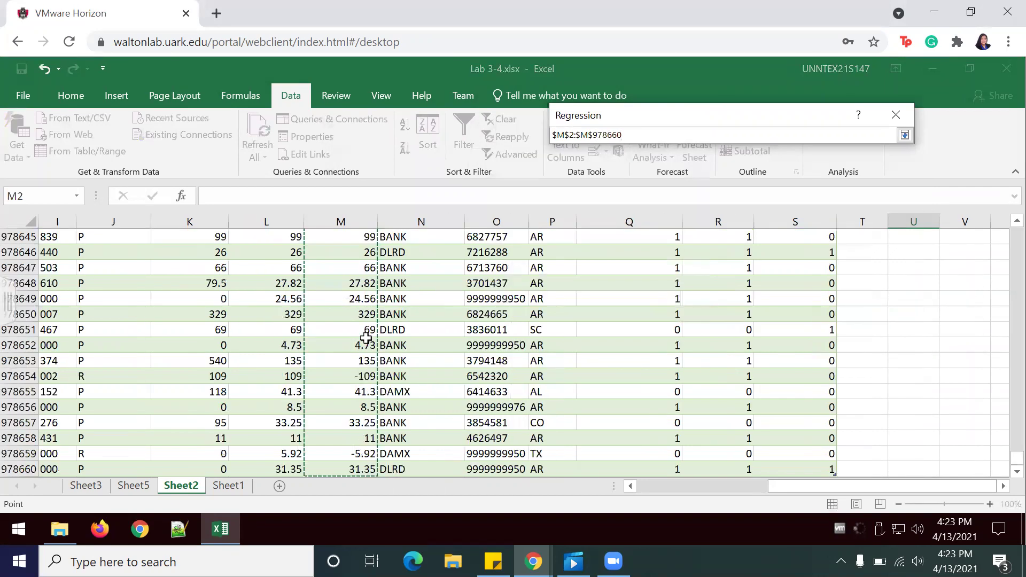
left_click(905, 135)
Step: Set the Input X Range to the three dummy columns, $Q$2:$S$978660, and run the regression with output on a new worksheet
left_click(770, 178)
left_click_drag(702, 116, 168, 113)
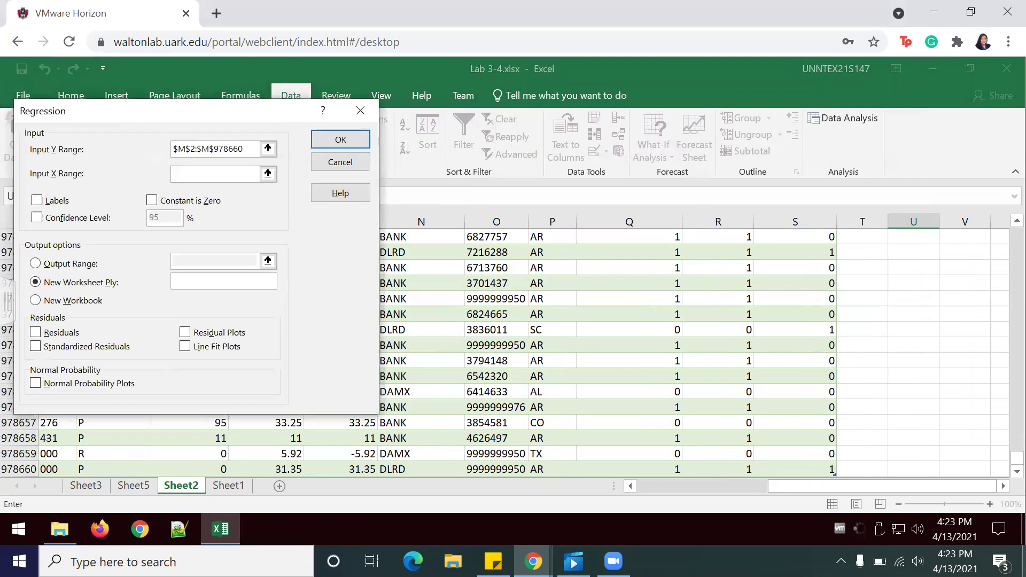
left_click_drag(1017, 457, 1016, 185)
left_click(620, 254)
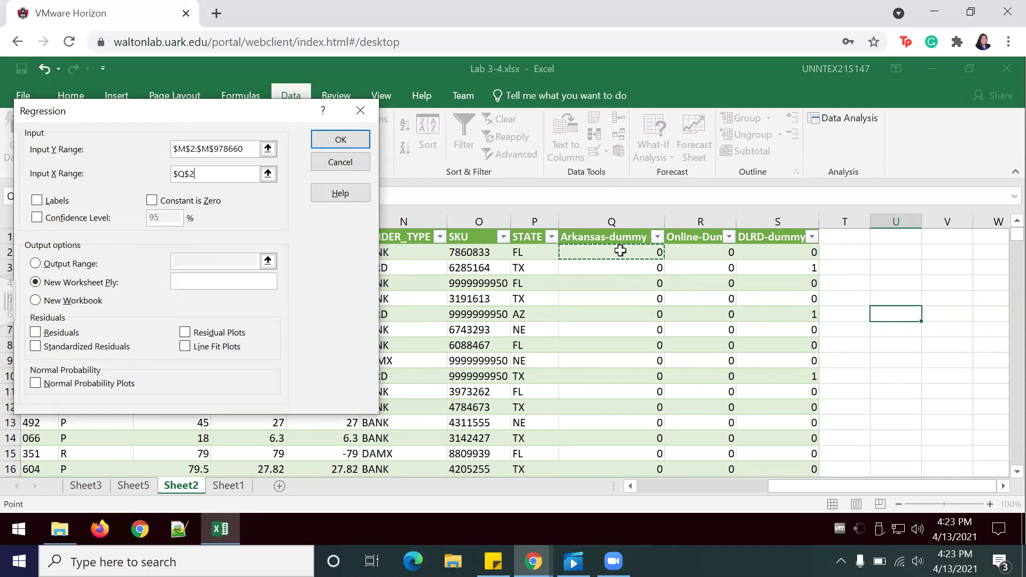
left_click_drag(620, 251, 796, 390)
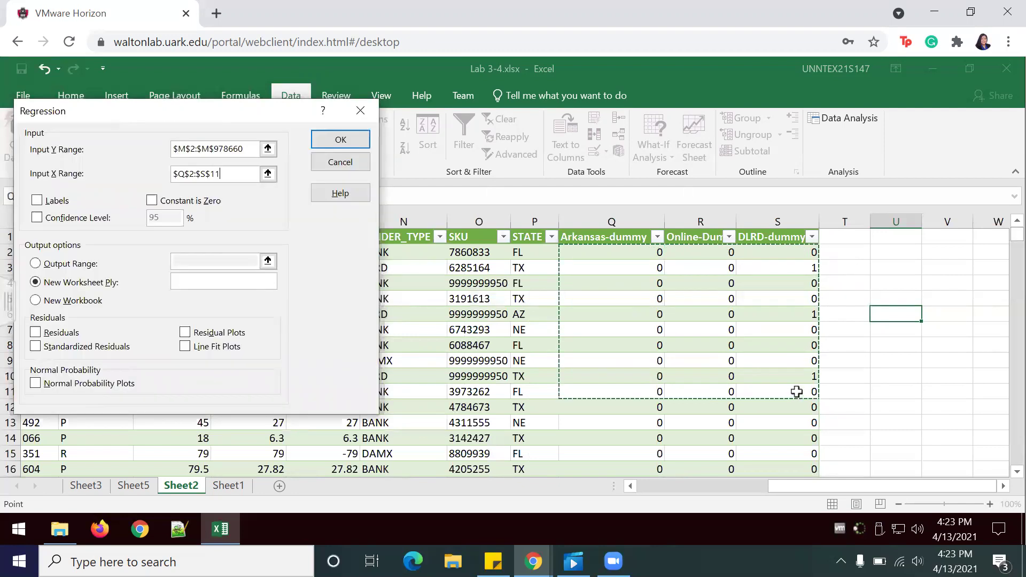
key("ctrl+shift+Down")
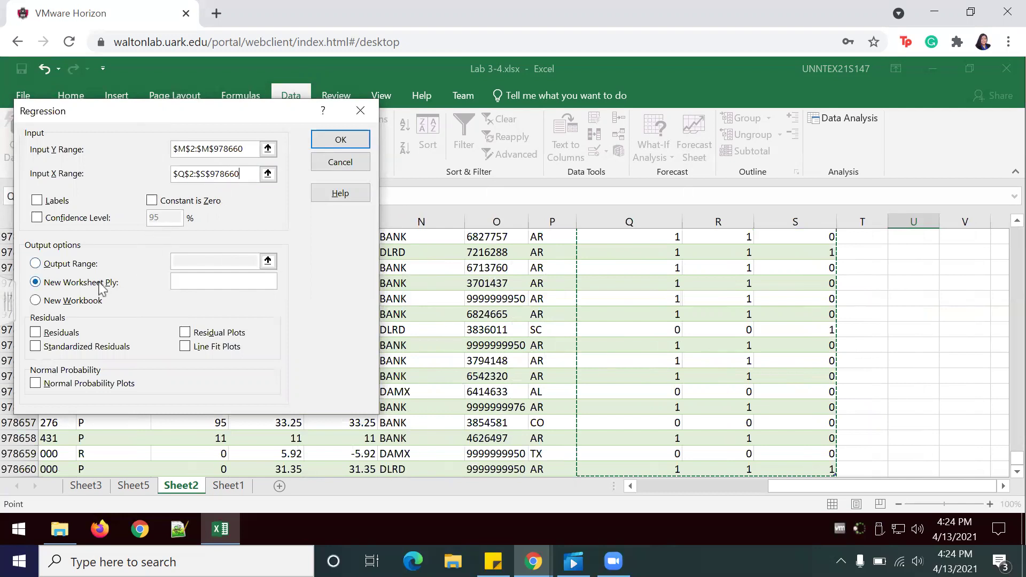
left_click(340, 140)
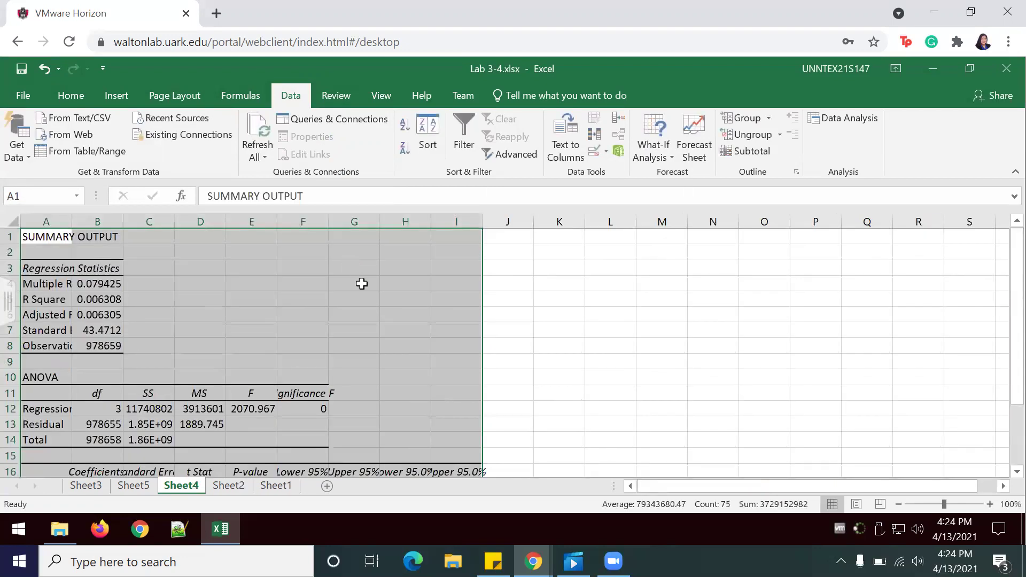
Step: Examine the regression statistics, ANOVA and coefficient tables in the summary output
scroll(362, 284, "down", 2)
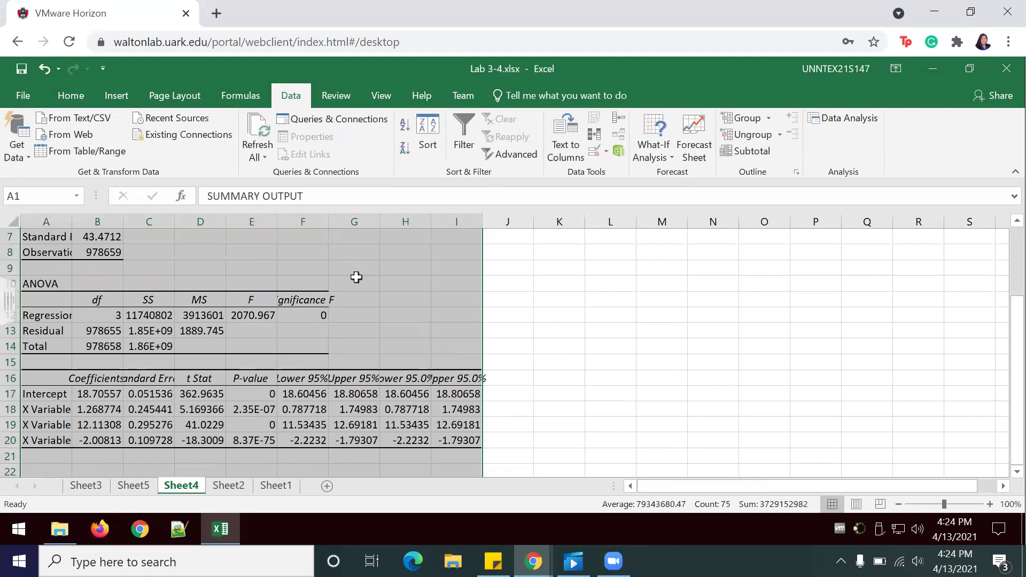
scroll(355, 277, "up", 2)
left_click(480, 227)
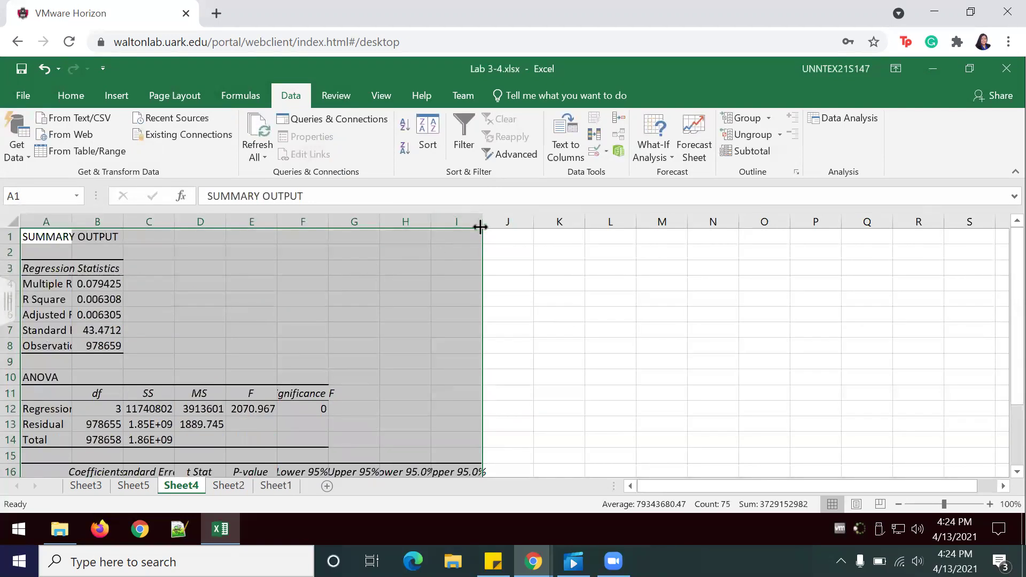
Step: Fit the width of column I in the regression summary output to its contents
double_click(480, 221)
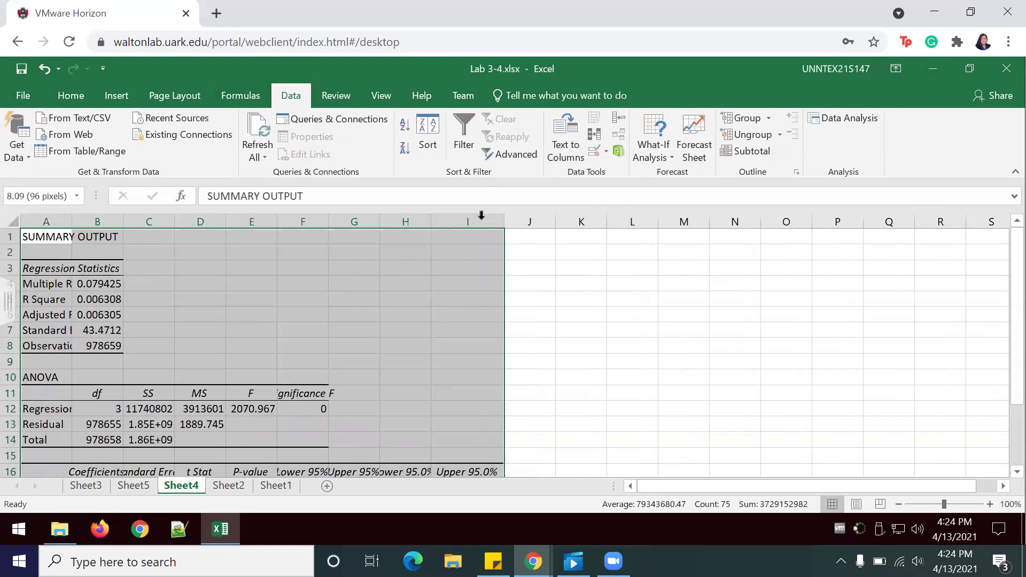
scroll(459, 304, "down", 4)
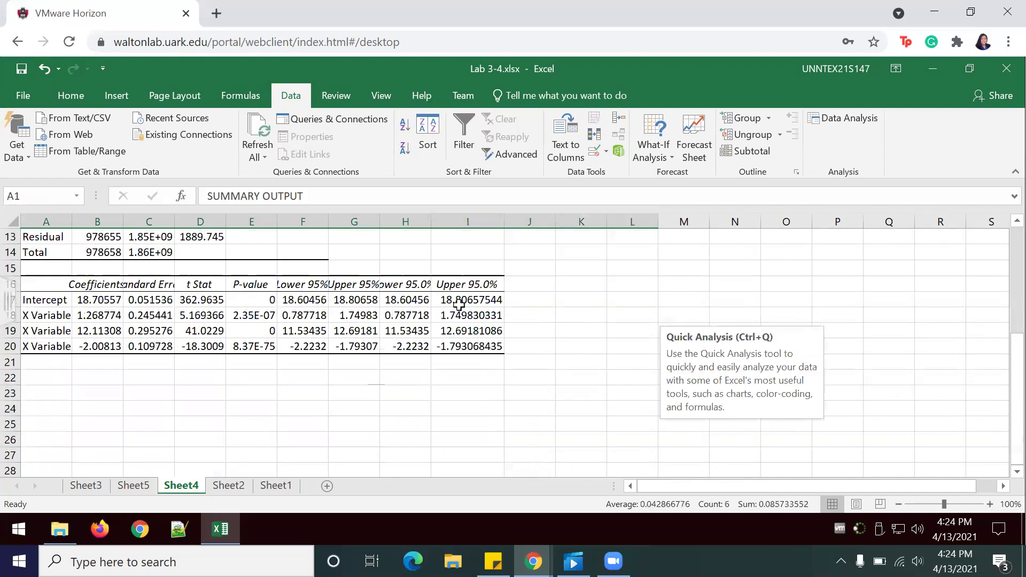
scroll(153, 279, "up", 4)
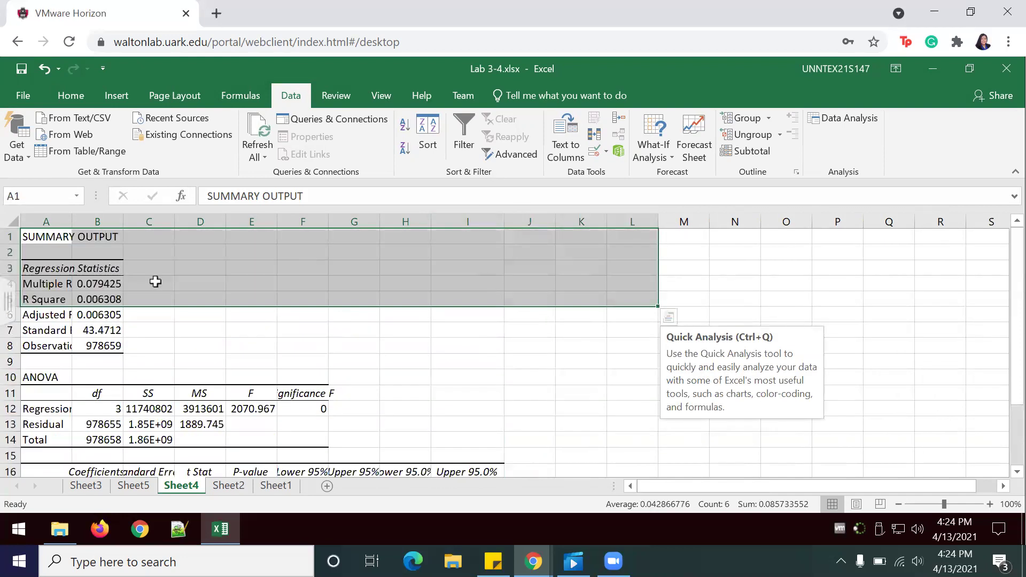
left_click_drag(32, 237, 499, 474)
left_click_drag(504, 221, 504, 221)
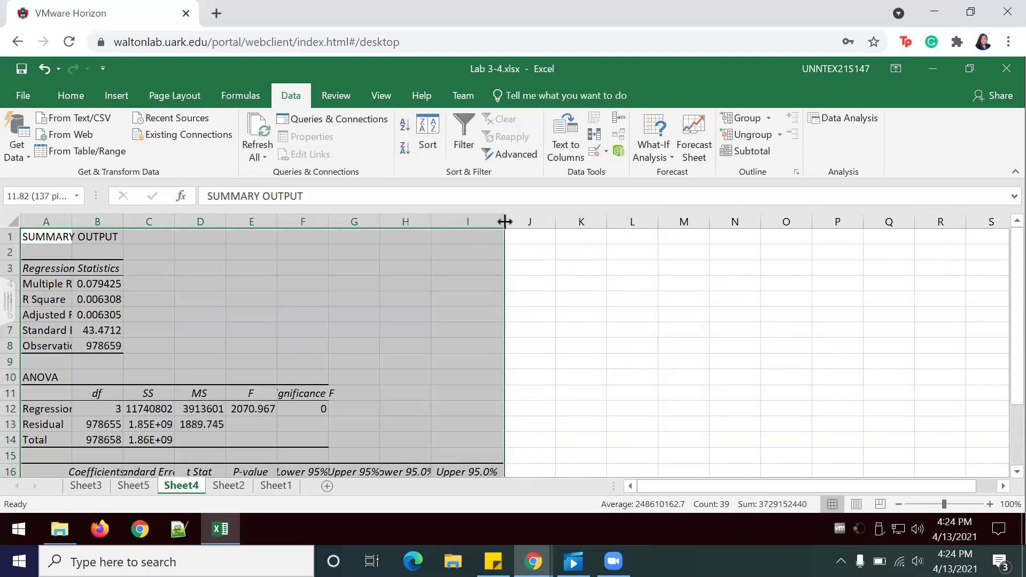
left_click(451, 272, "shift")
scroll(423, 344, "down", 4)
scroll(424, 344, "up", 2)
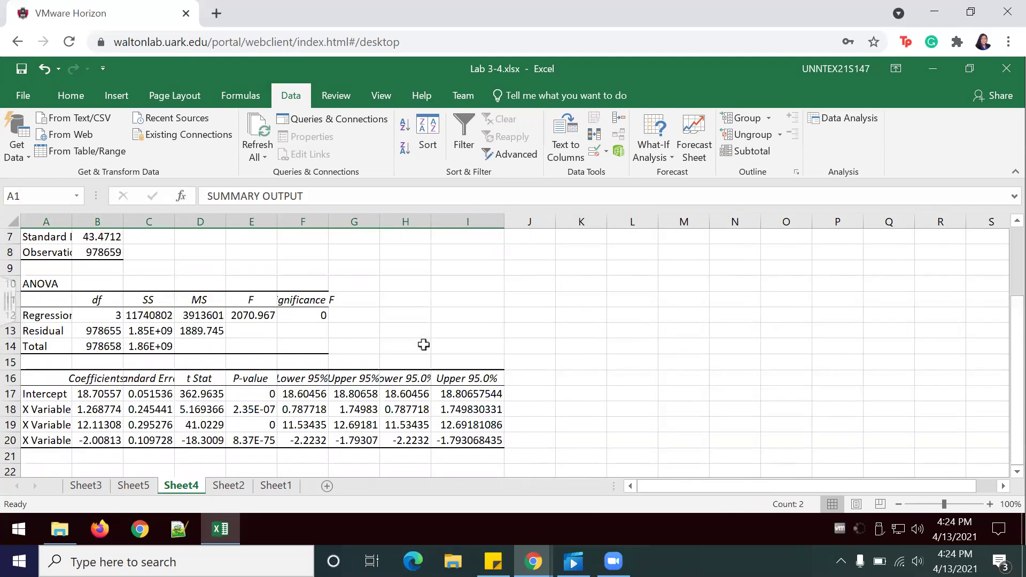
Step: Examine the three dummy-variable rows of the coefficient table, including their labels, the Arkansas coefficient and its p-value
left_click_drag(48, 409, 49, 435)
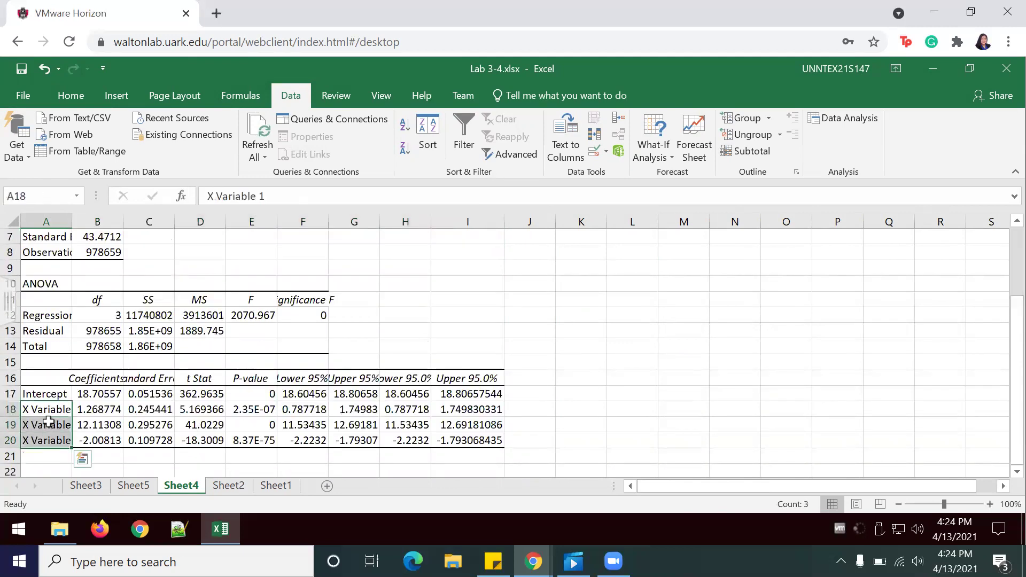
left_click(291, 300)
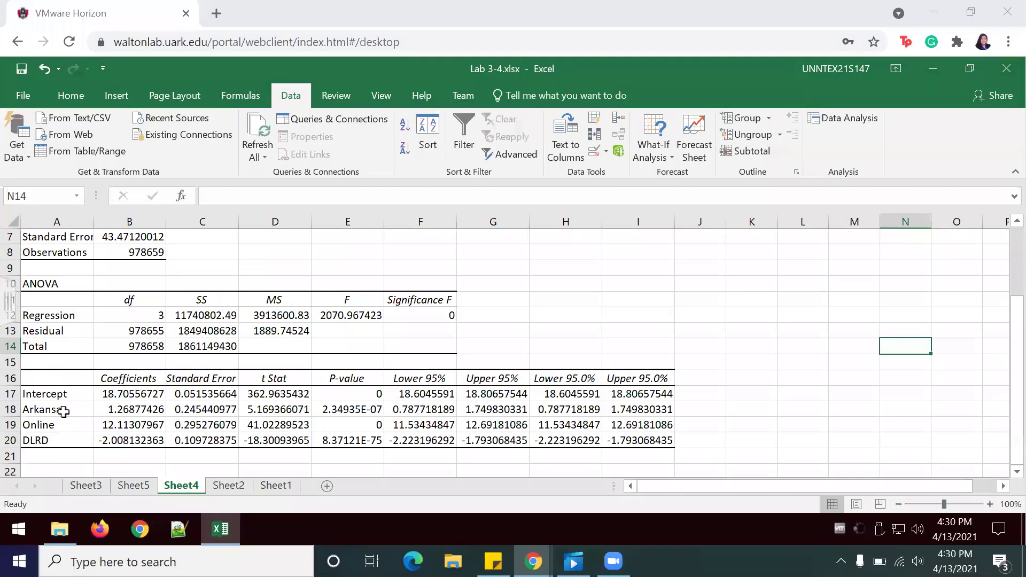
left_click(63, 411)
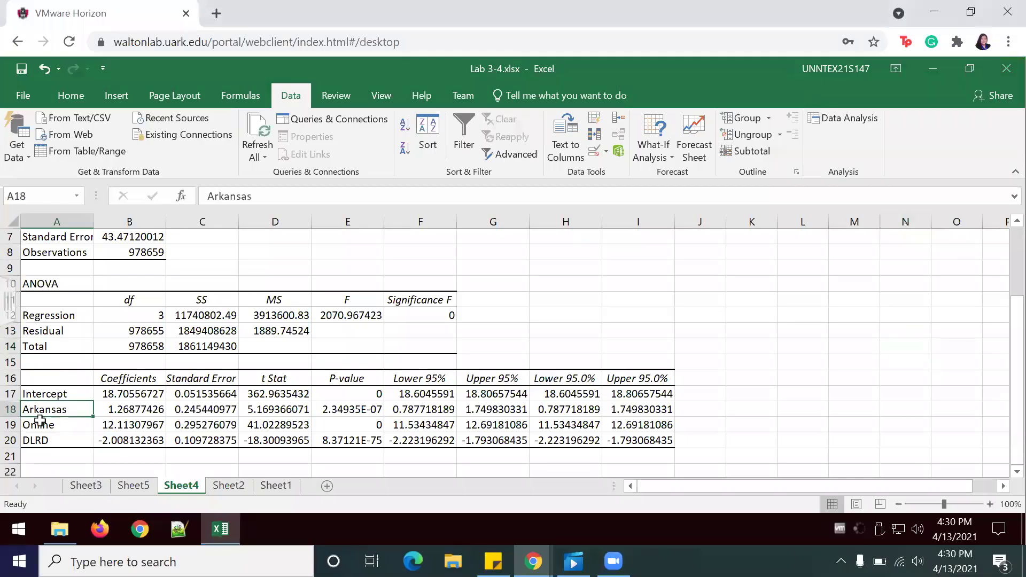
left_click(720, 365)
left_click(67, 411)
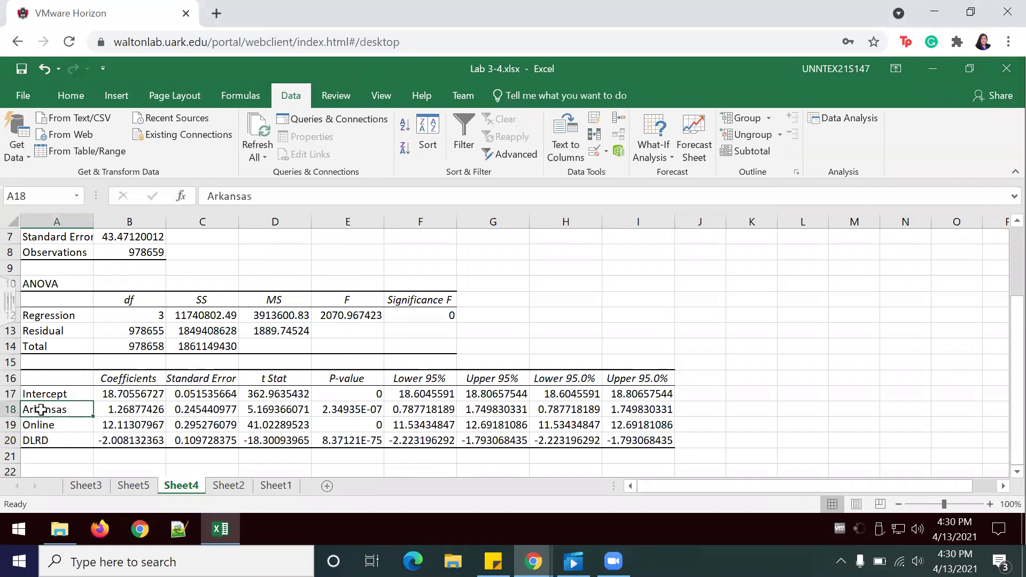
left_click(12, 410)
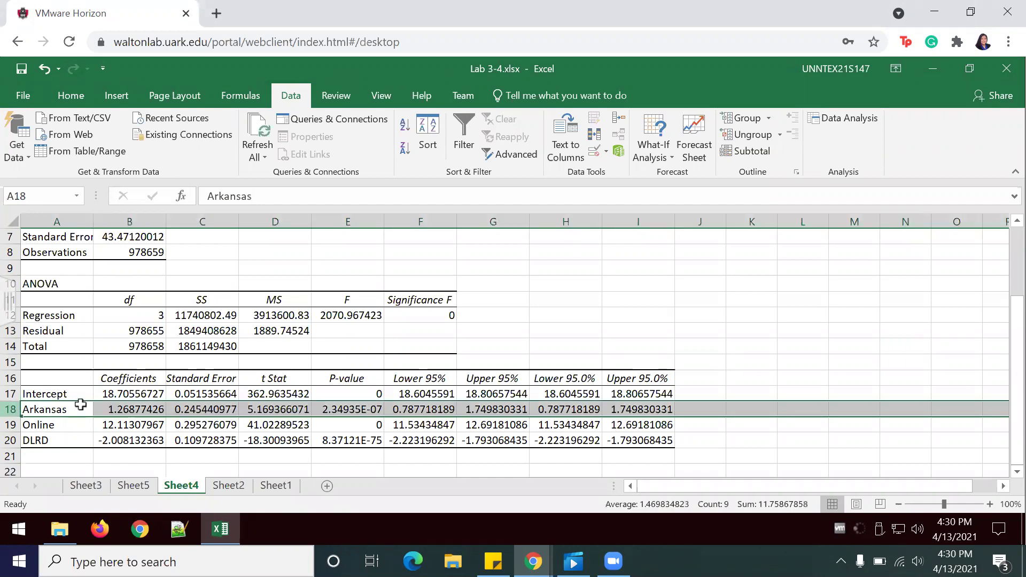
left_click(12, 425)
left_click(16, 441)
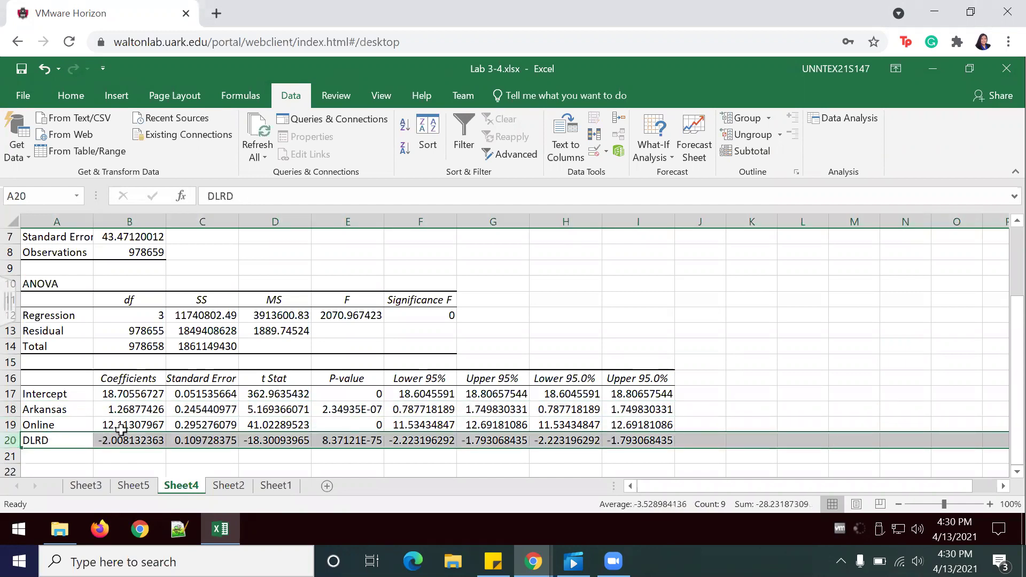
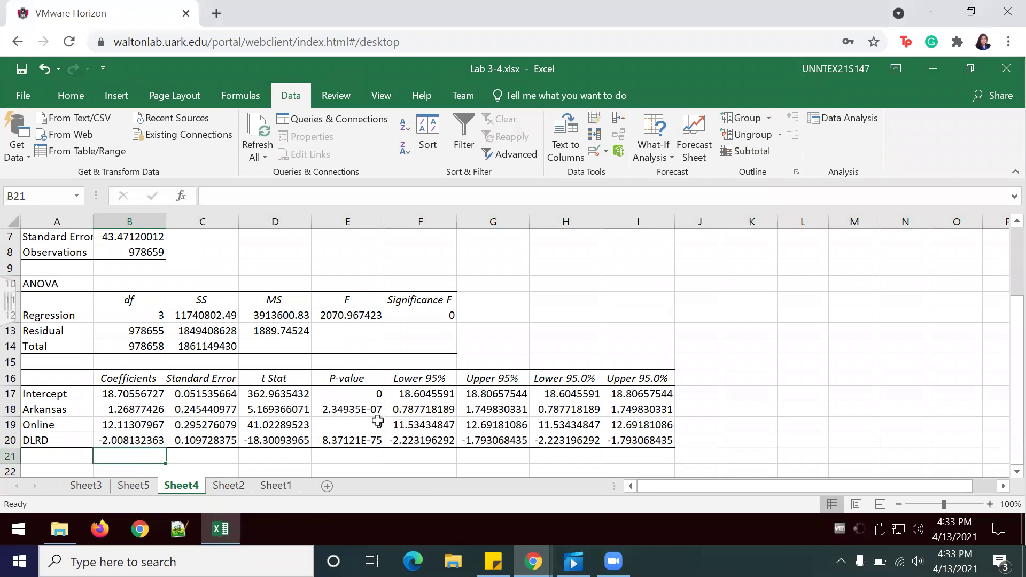
left_click(352, 413)
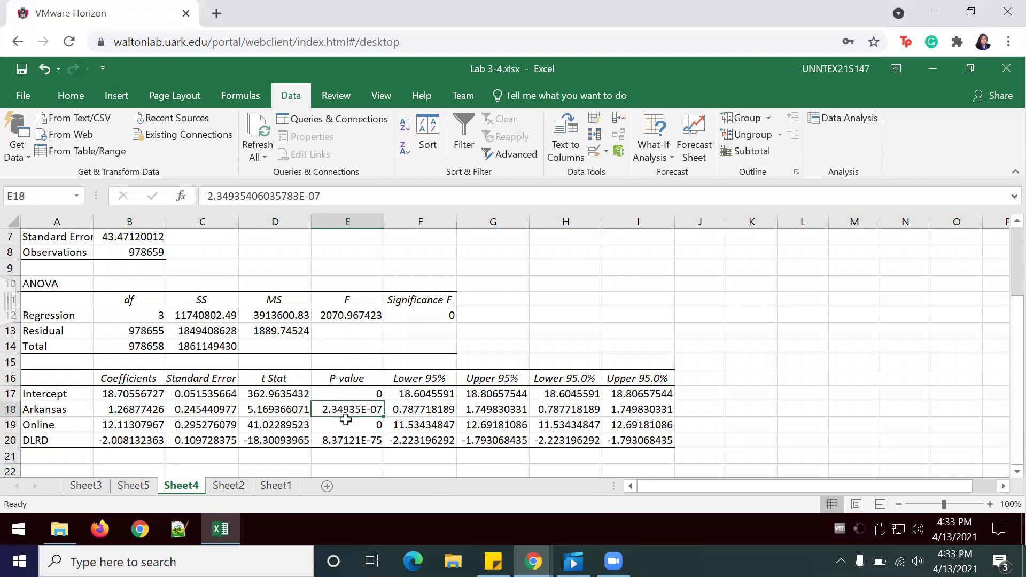
left_click_drag(38, 408, 111, 412)
left_click(138, 410)
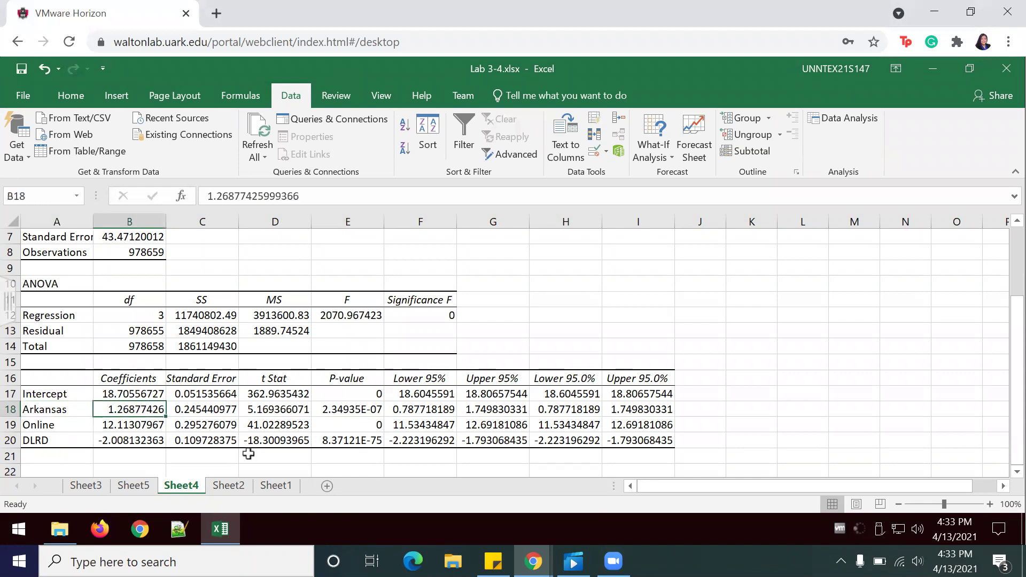
Step: Format the p-values of Arkansas, Online and DLRD in E18:E20 as Number with 4 decimal places
left_click_drag(351, 408, 359, 445)
right_click(359, 446)
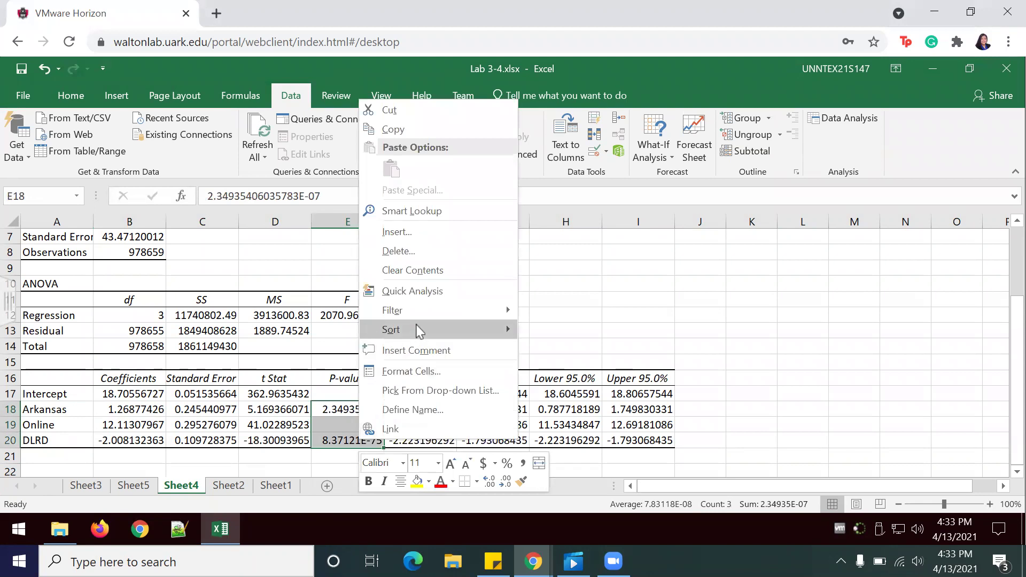
left_click(426, 373)
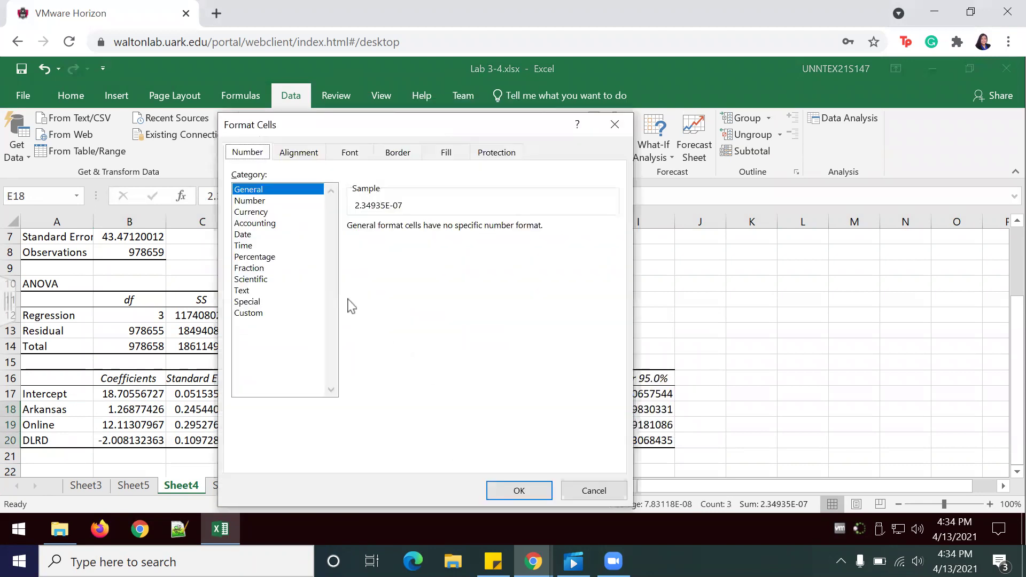
left_click(274, 203)
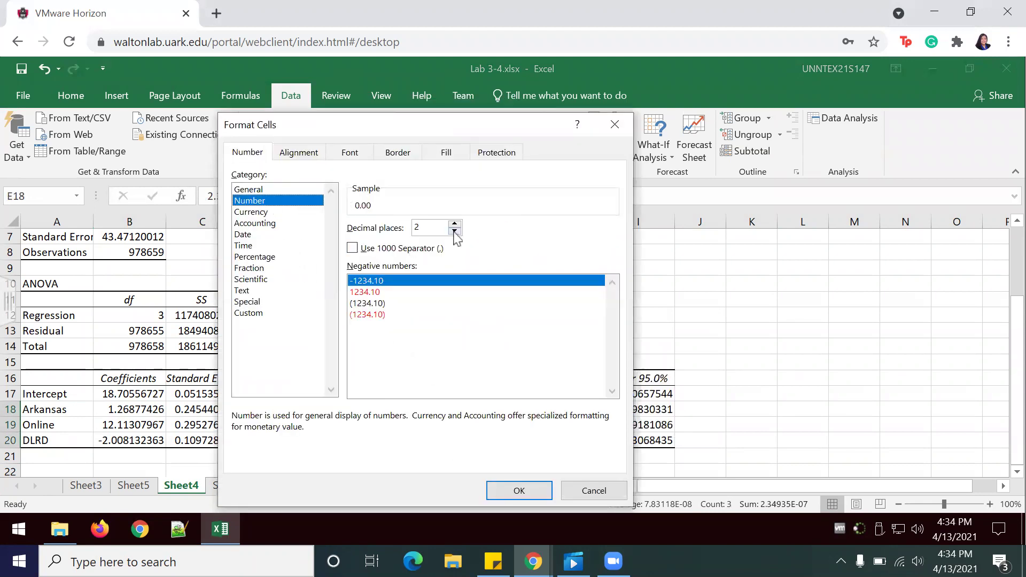
left_click(455, 225)
left_click(454, 225)
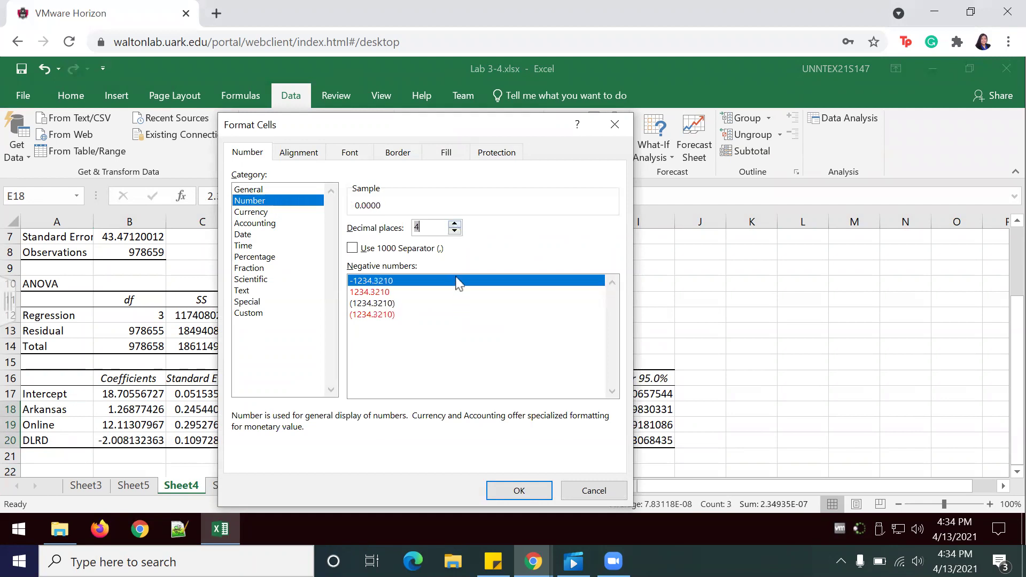
left_click(519, 491)
left_click(548, 314)
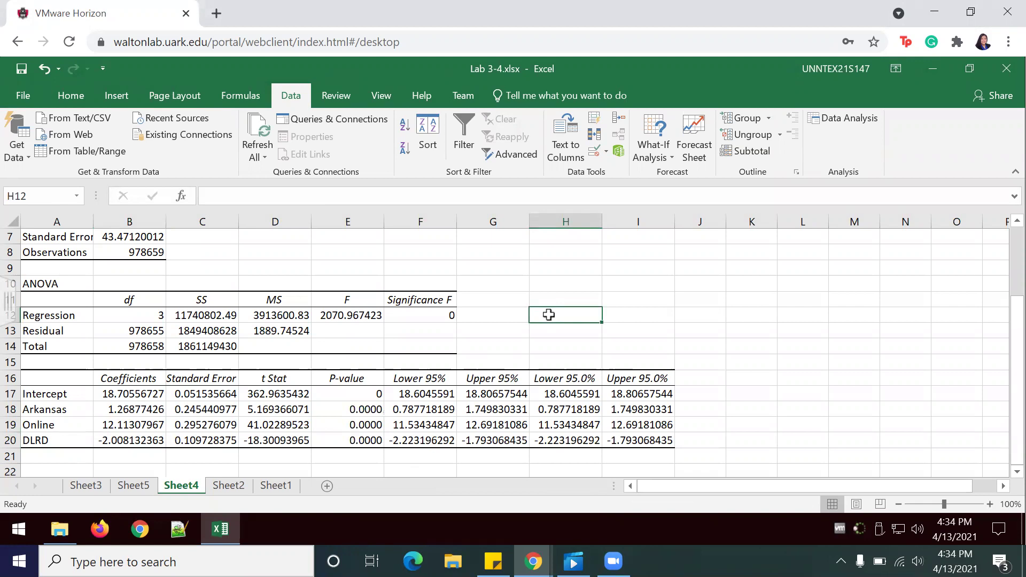
Step: Examine the p-values of the Arkansas, Online and DLRD variables for statistical significance
left_click(345, 410)
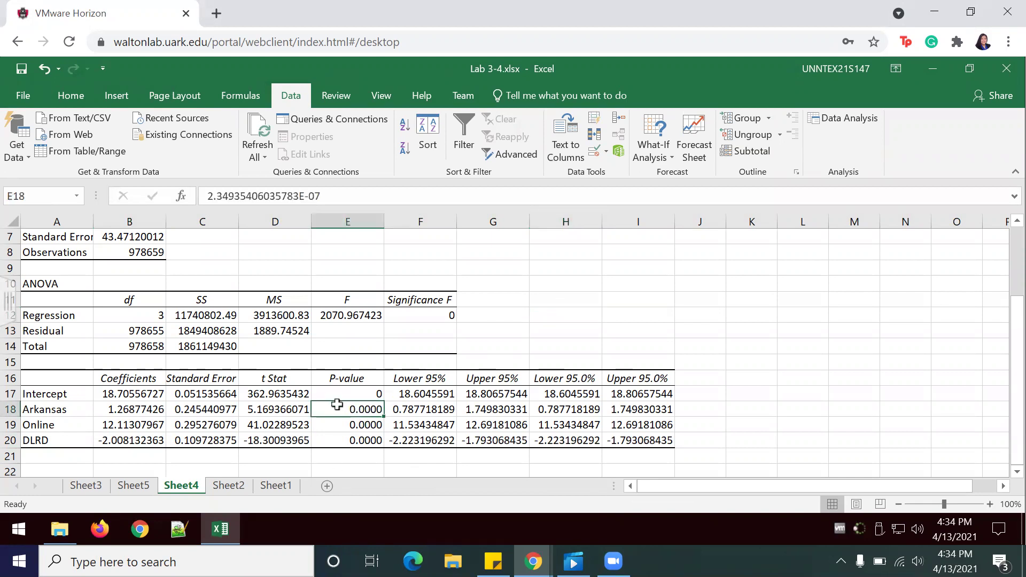
left_click_drag(377, 408, 374, 440)
key("Right")
key("Right")
key("Right")
key("Right")
key("Right")
key("Right")
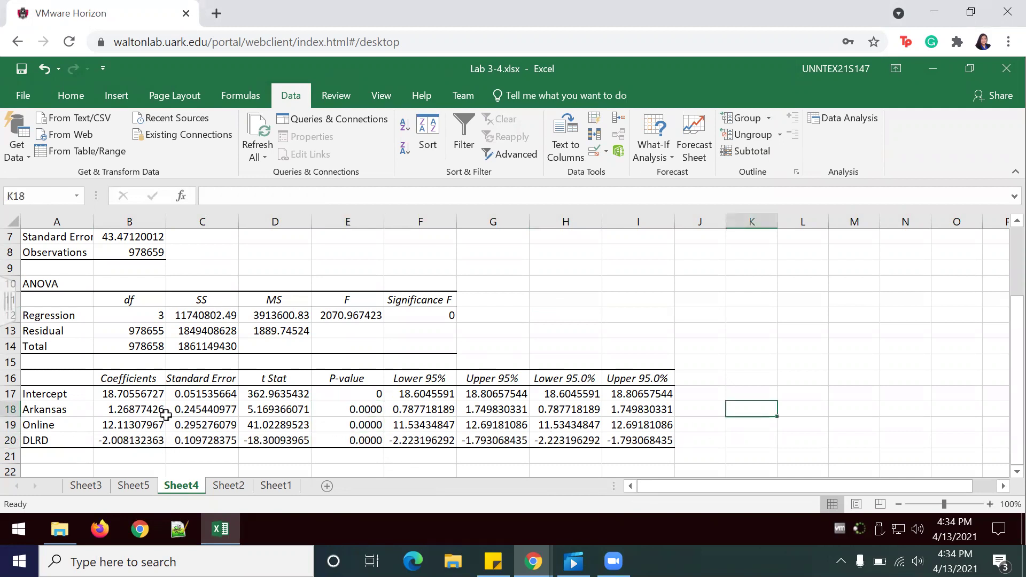
Step: Examine the coefficients of the intercept, Arkansas, Online and DLRD, comparing their signs and sizes
left_click_drag(140, 411, 134, 441)
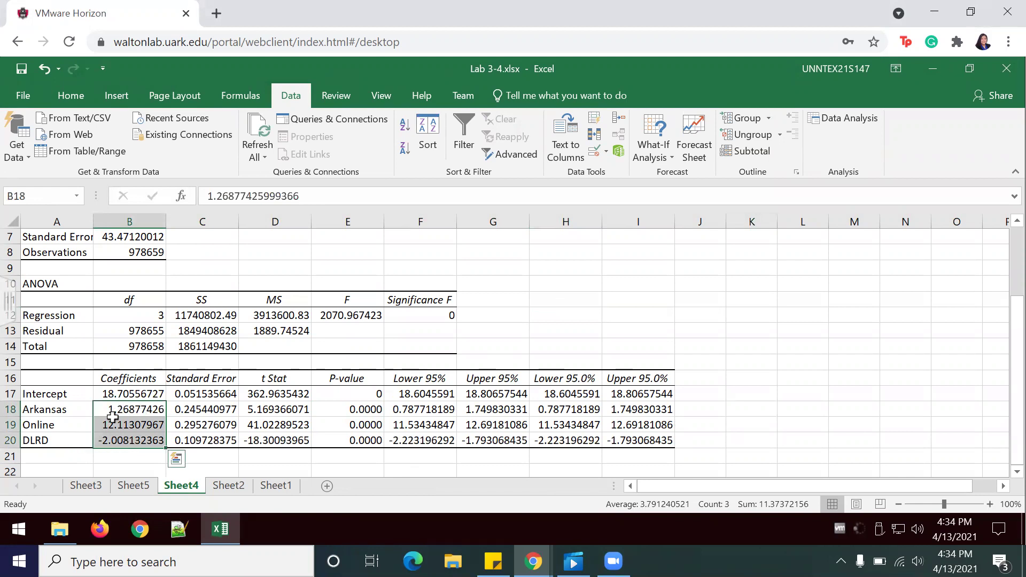
left_click(160, 393)
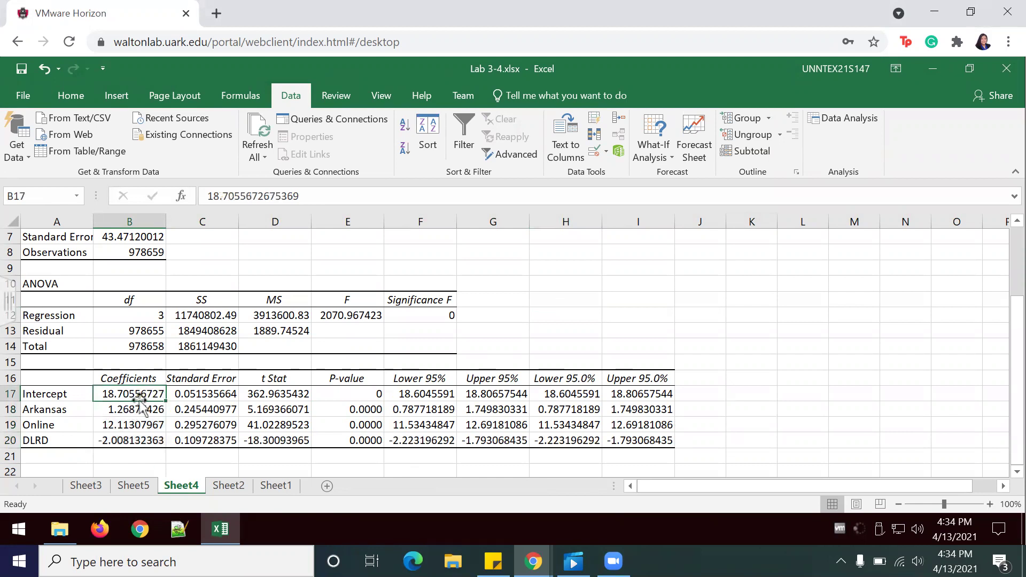
left_click(134, 408)
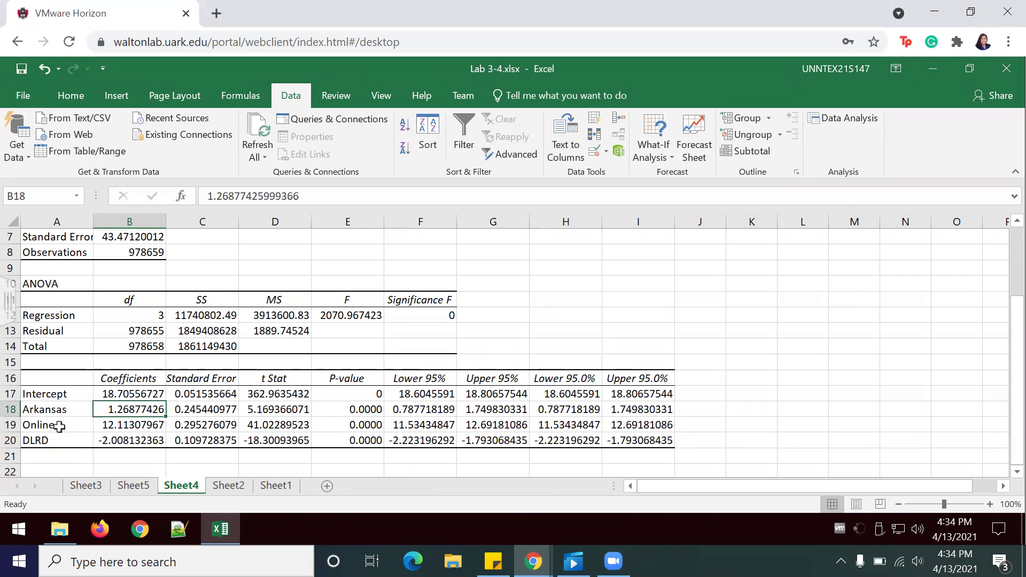
left_click(100, 426)
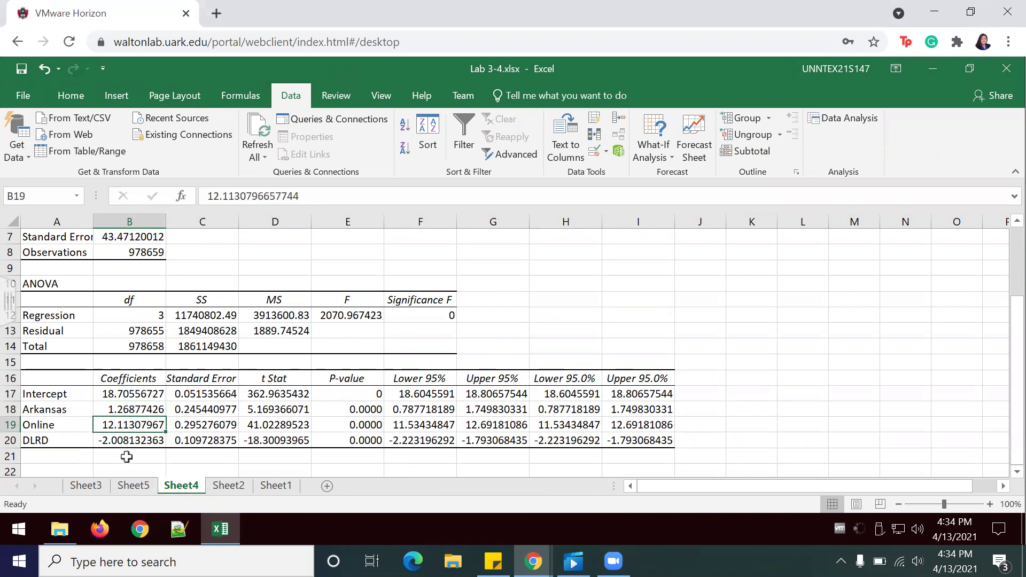
left_click(79, 440)
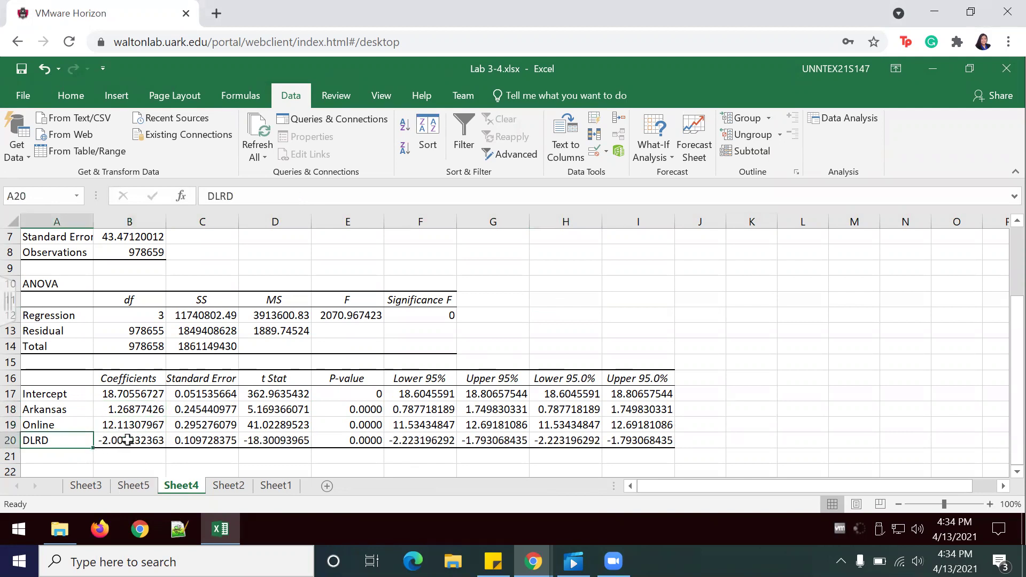
left_click(130, 439)
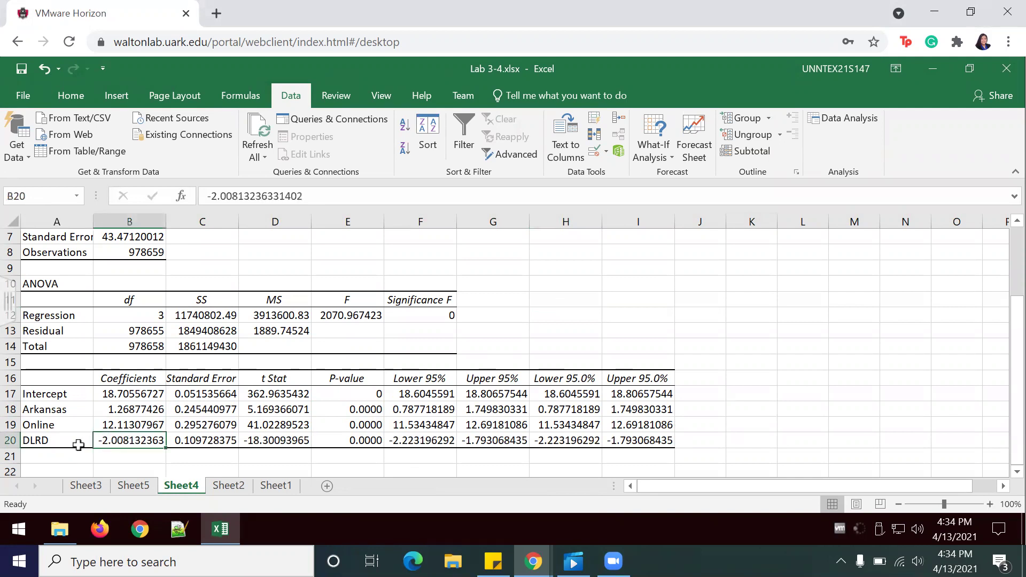
left_click(72, 443)
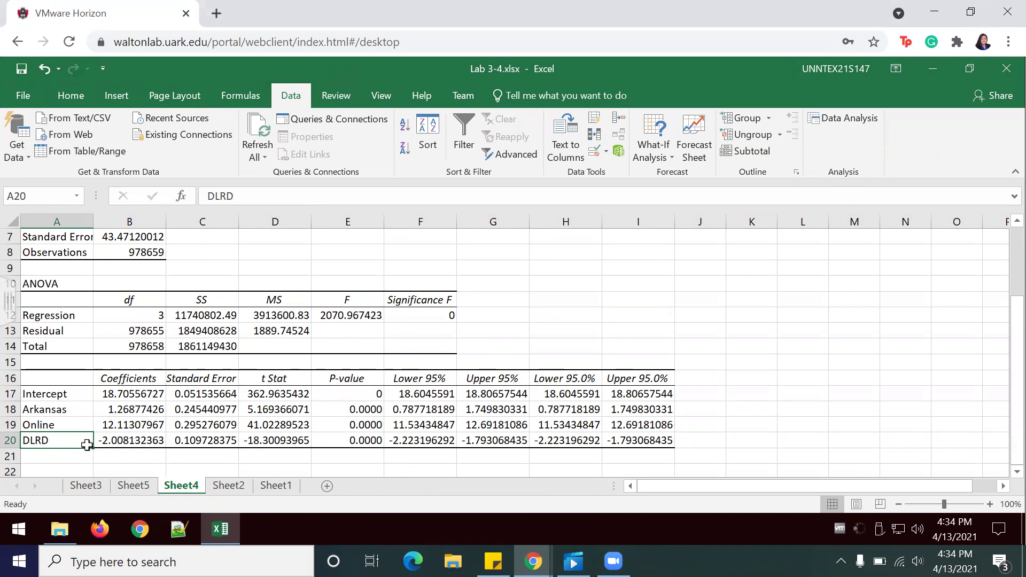
left_click(130, 439)
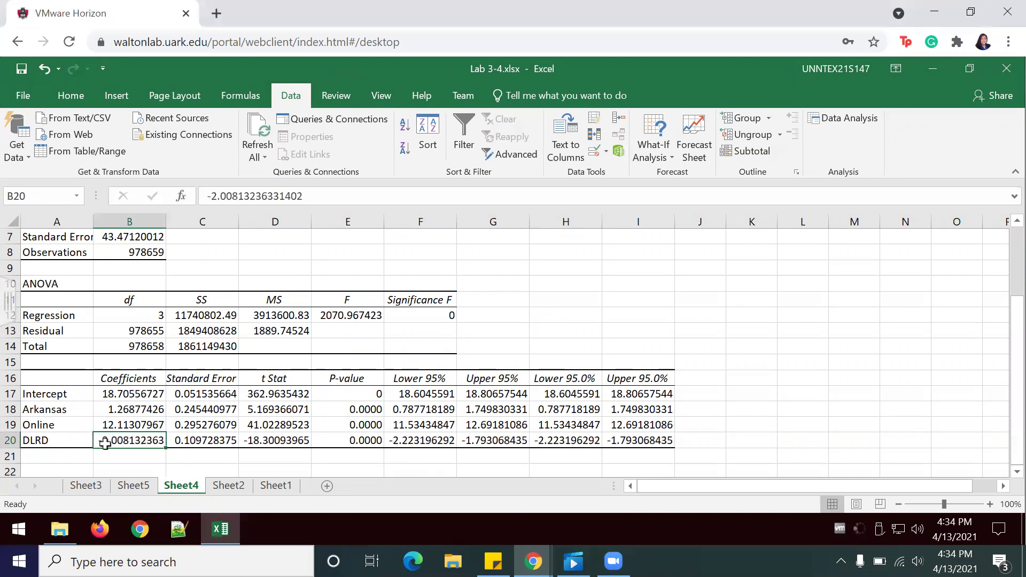